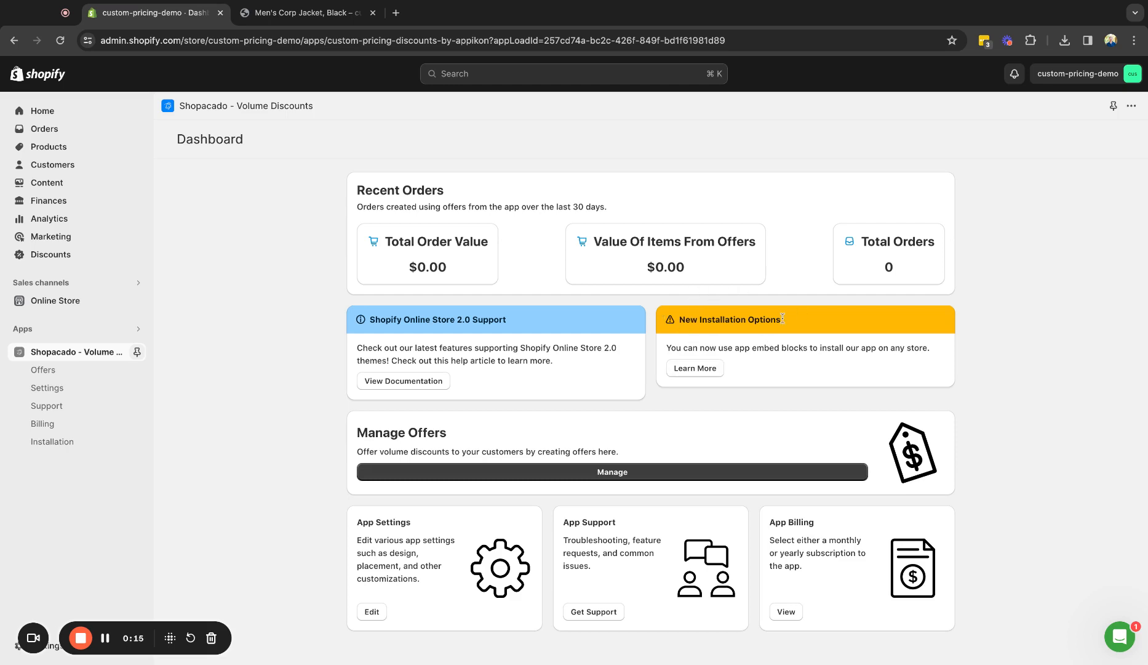
Step: Open the app's new installation options and select the [LIVE] Venture theme to list its update tasks
click(706, 369)
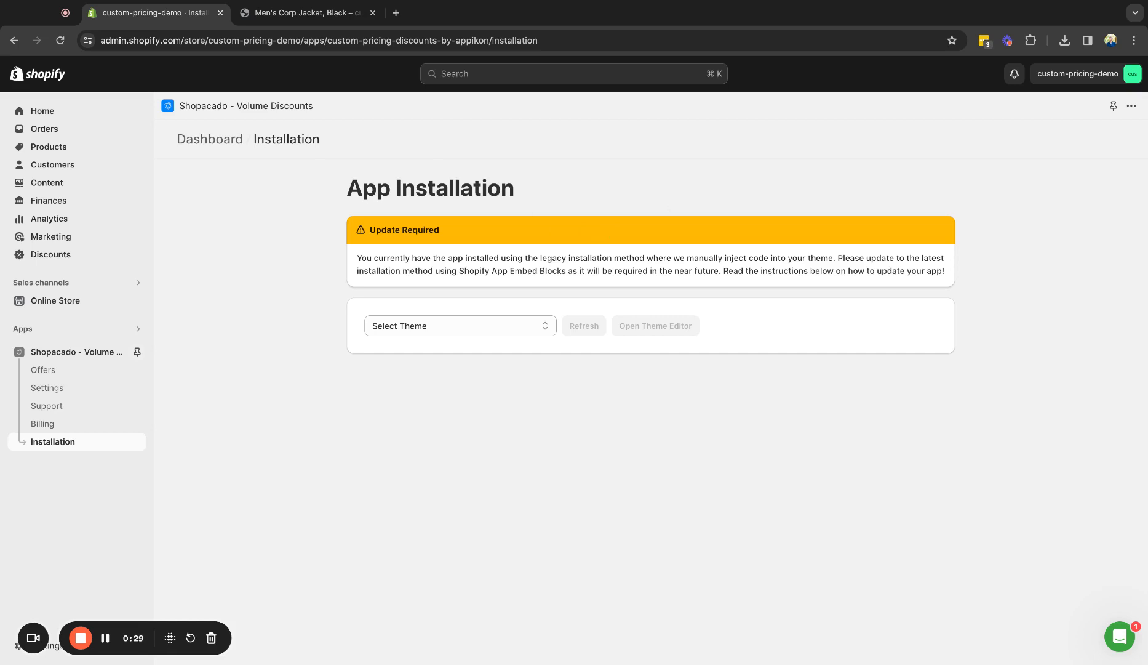
click(430, 328)
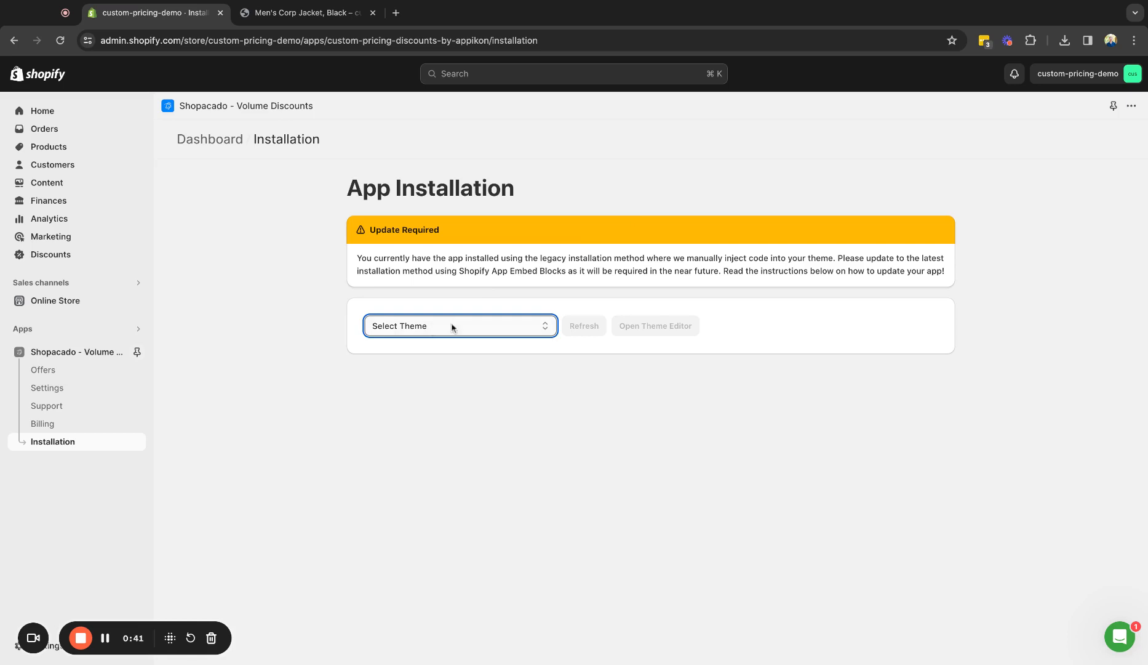
click(438, 351)
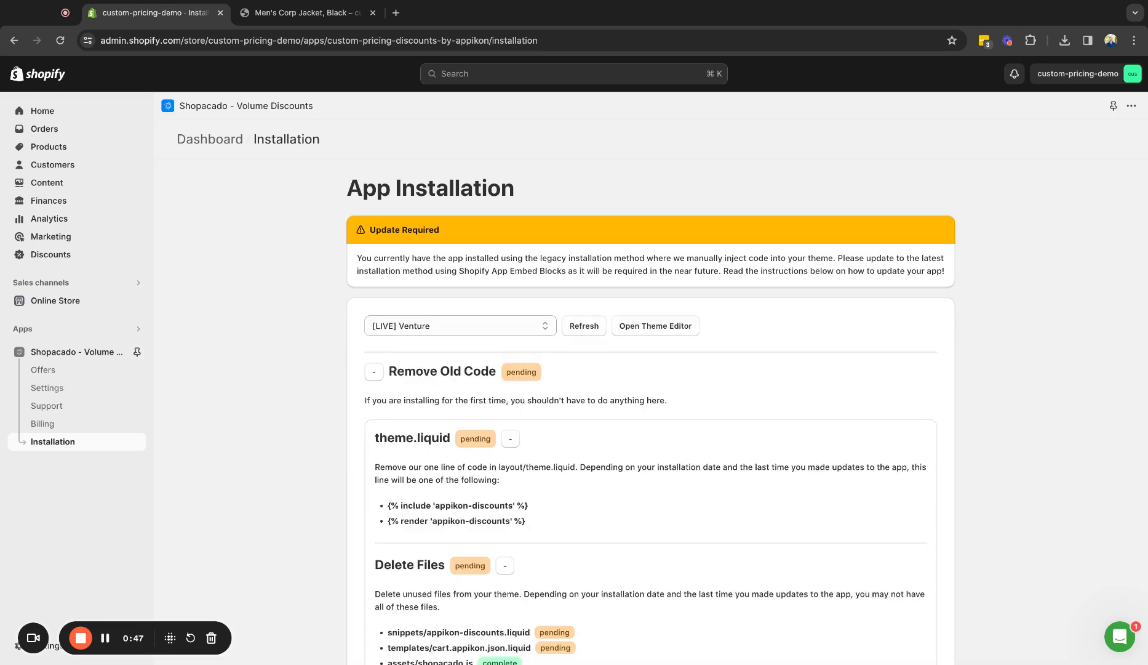
scroll(650, 413, down, 5)
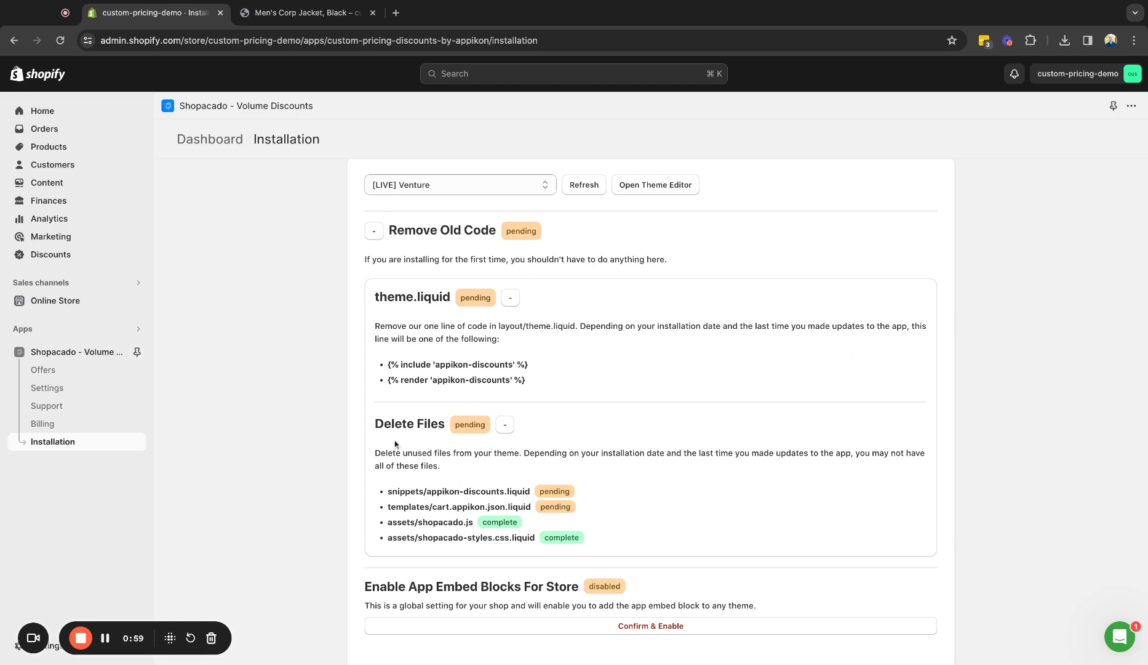
Step: Open the Venture theme in the theme editor and bring up its code for editing
click(667, 188)
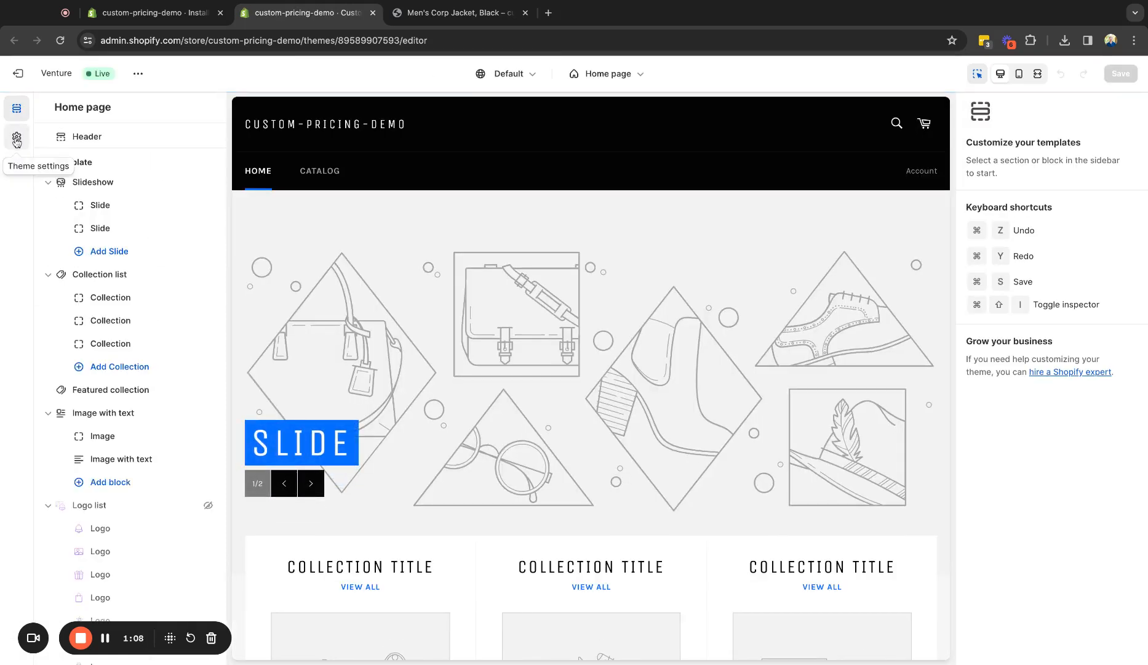
click(139, 74)
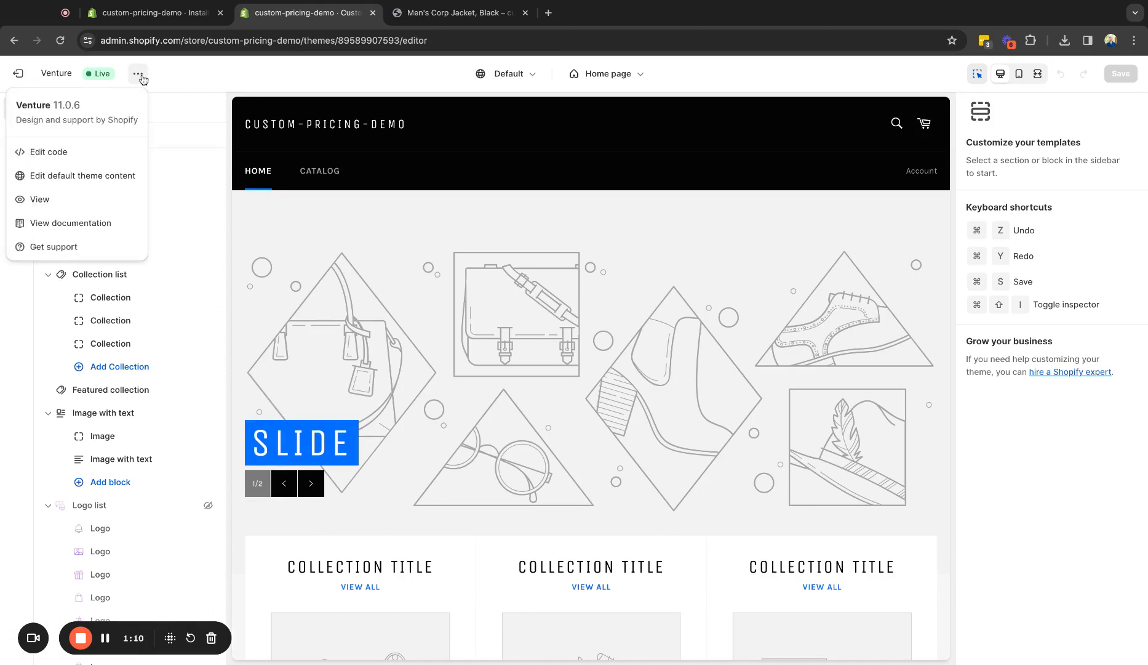
click(46, 153)
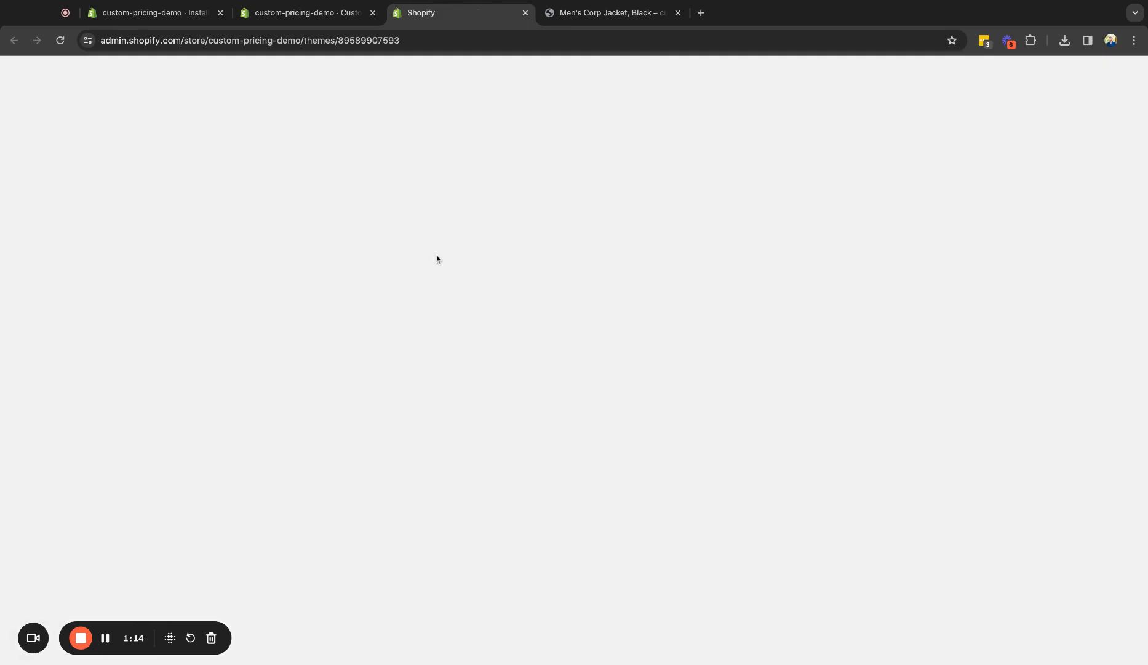
Step: Review the theme.liquid code removal instructions on the app's Installation page, and return to the Venture code editor
click(335, 14)
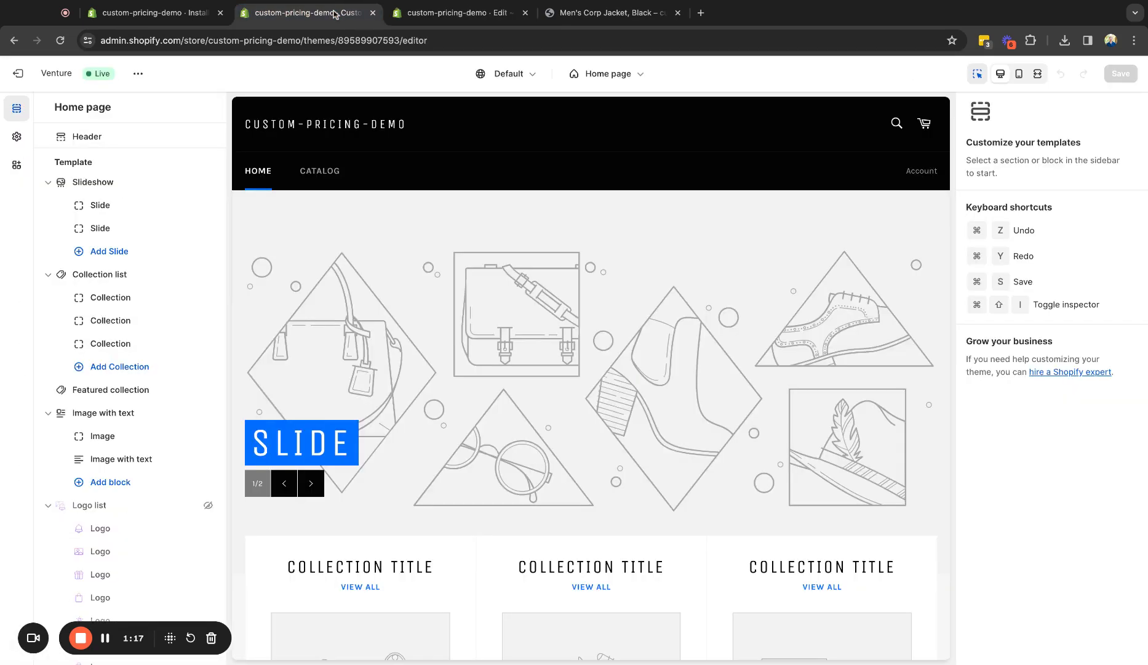
click(188, 14)
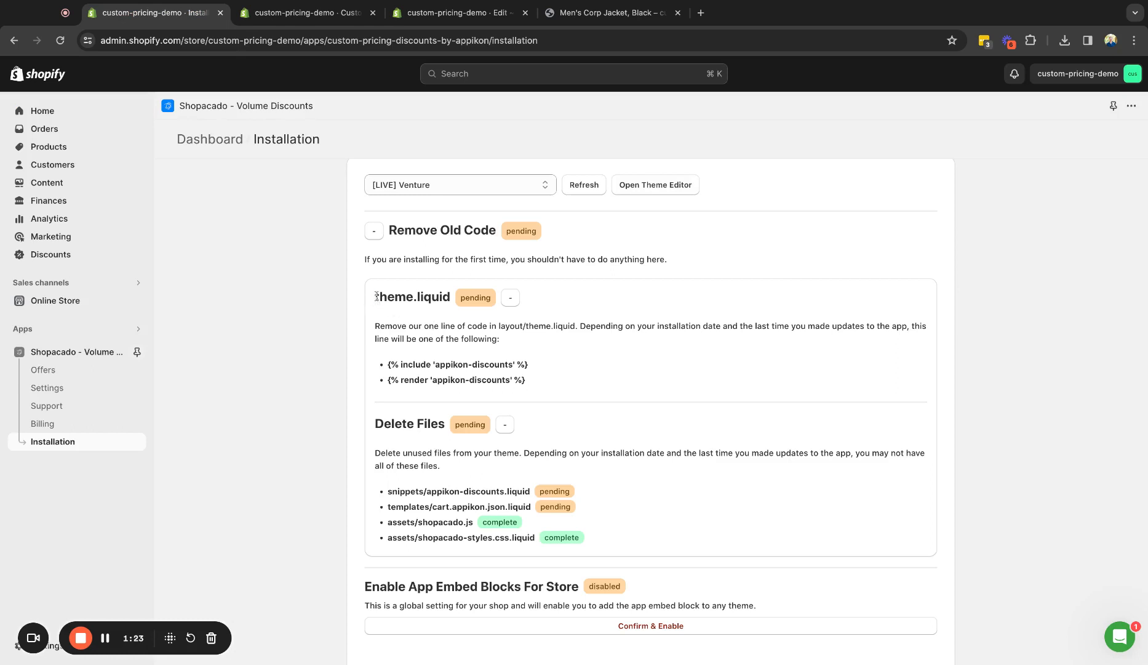
drag(376, 297, 442, 297)
click(423, 339)
click(461, 12)
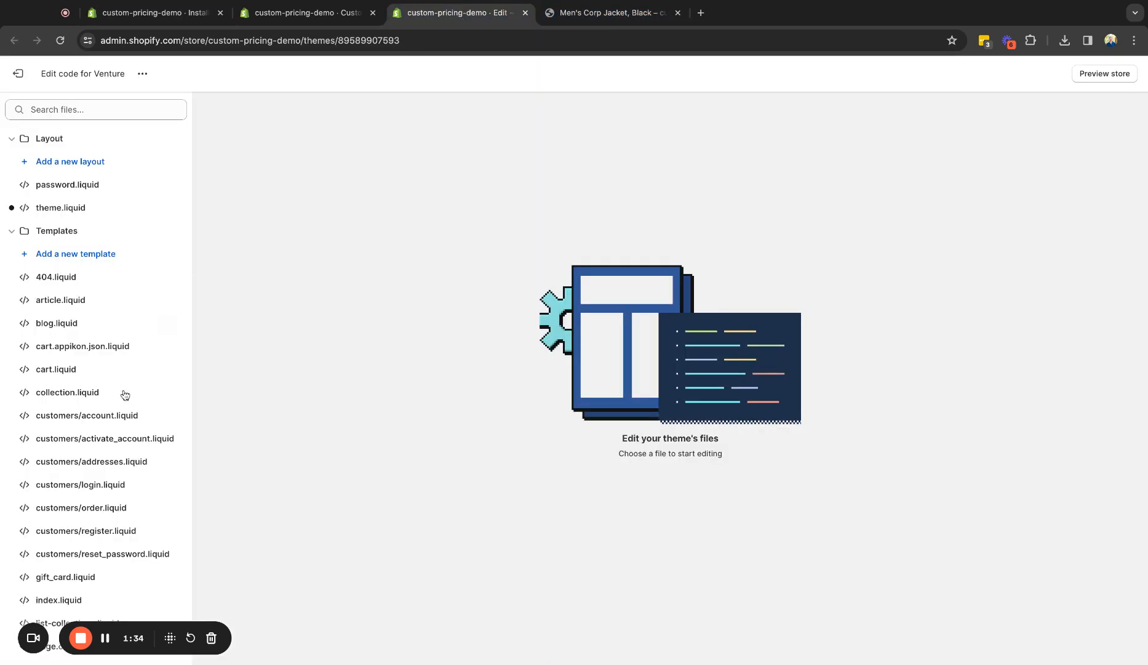
Step: Open the theme.liquid file from the Layout folder of the Venture theme
scroll(123, 404, down, 2)
scroll(123, 405, down, 4)
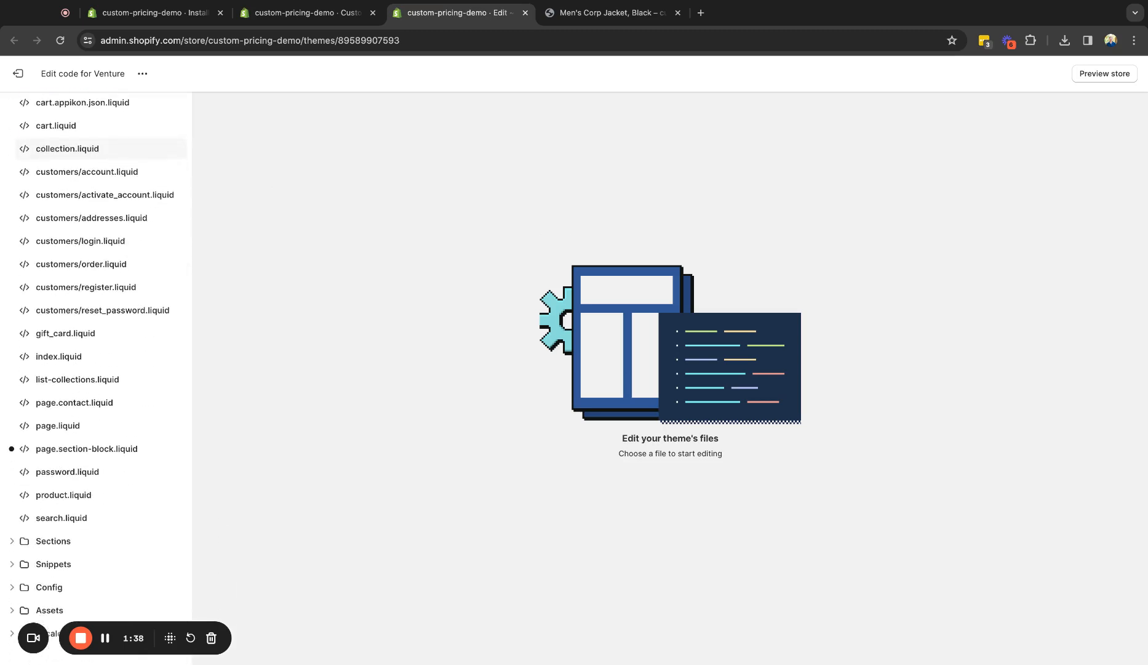
scroll(124, 406, up, 1)
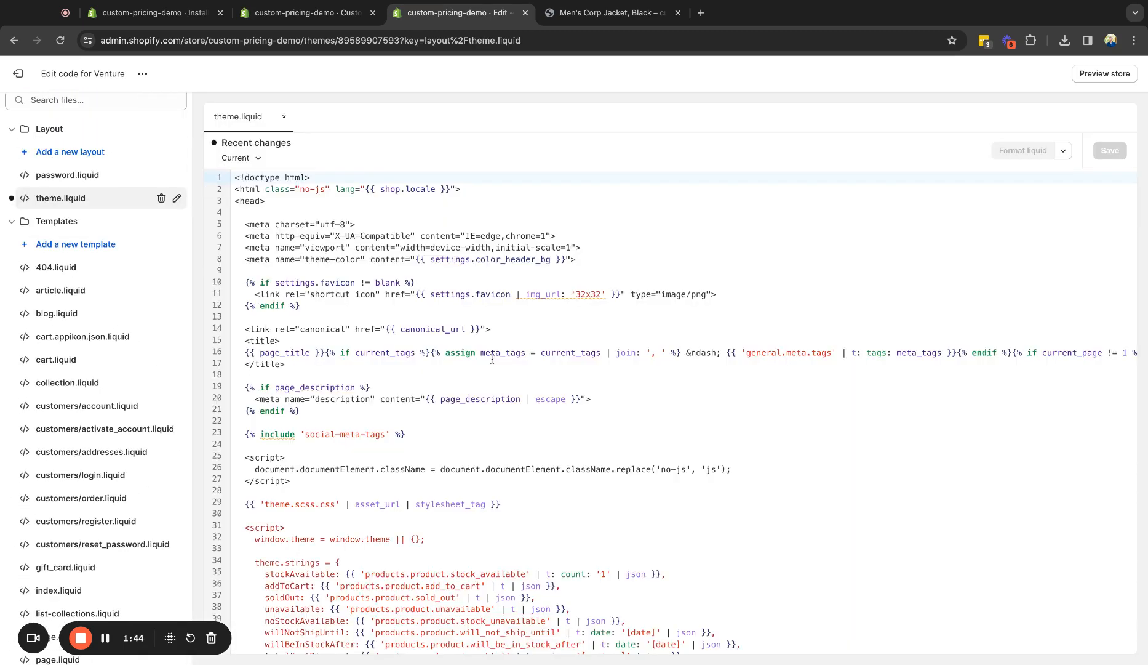
Step: Delete the {% include 'appikon-discounts' %} code before the closing body tag in theme.liquid and save the file
scroll(492, 357, down, 7)
scroll(729, 375, down, 9)
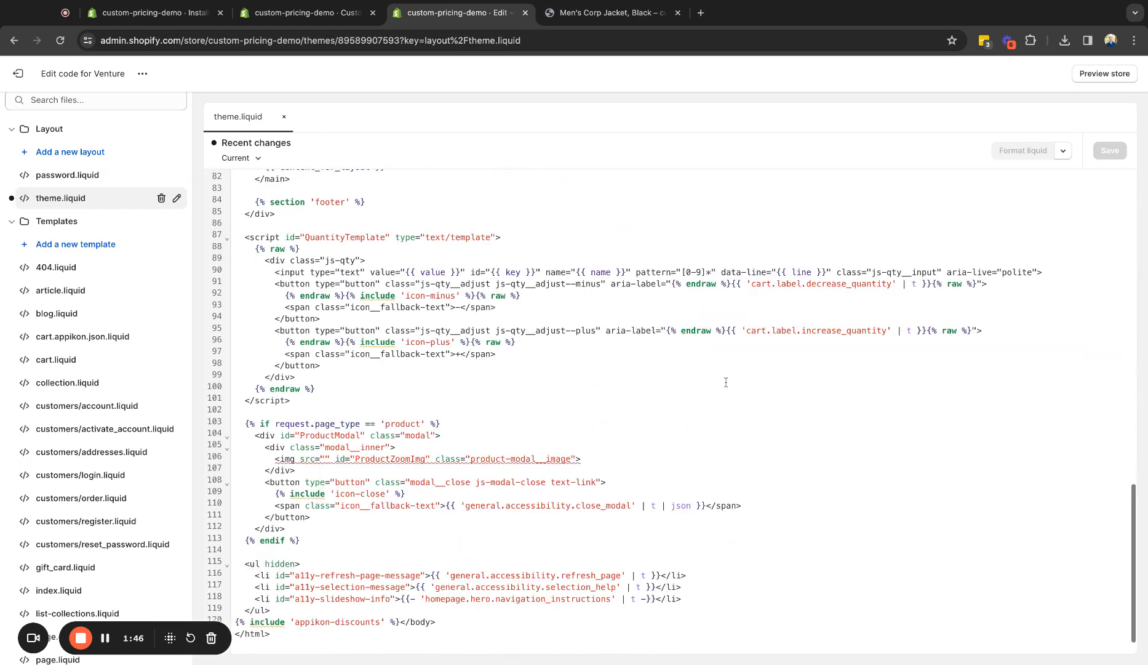
click(397, 624)
key(shift+Left)
key(shift+Left)
key(shift+Left)
key(shift+Left)
key(shift+Left)
key(shift+Left)
key(shift+Left)
key(shift+Left)
key(shift+Left)
key(shift+Left)
key(shift+Left)
key(shift+Left)
key(shift+Left)
key(shift+Left)
key(shift+Left)
key(shift+Left)
key(shift+Left)
key(shift+Left)
key(shift+Left)
key(shift+Left)
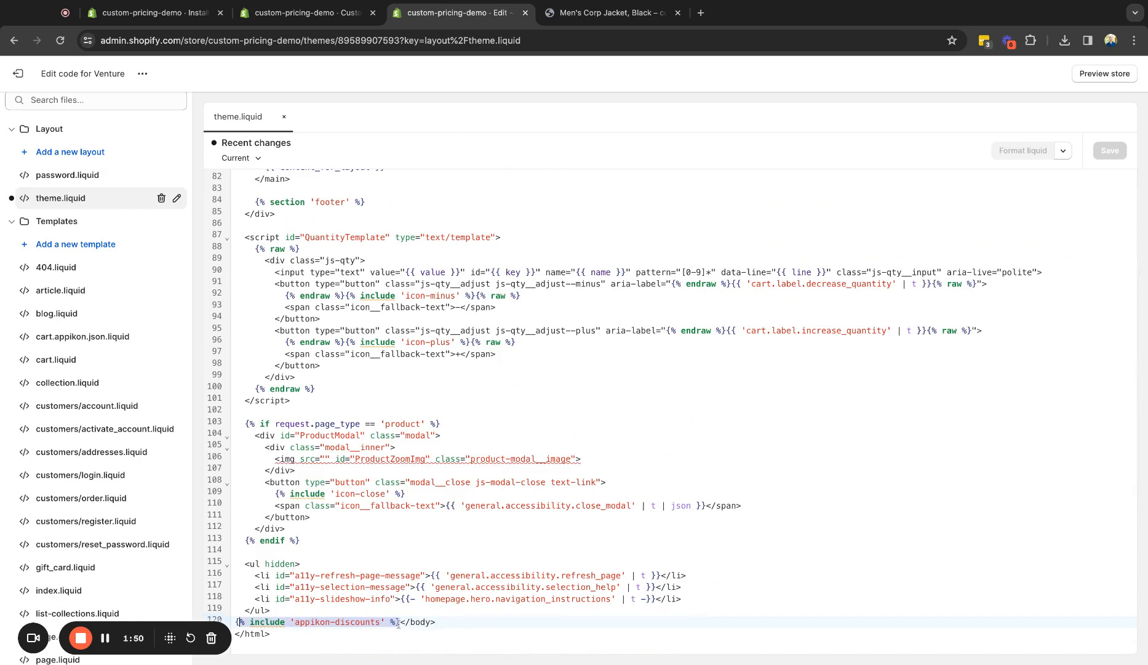
key(shift+Left)
key(BackSpace)
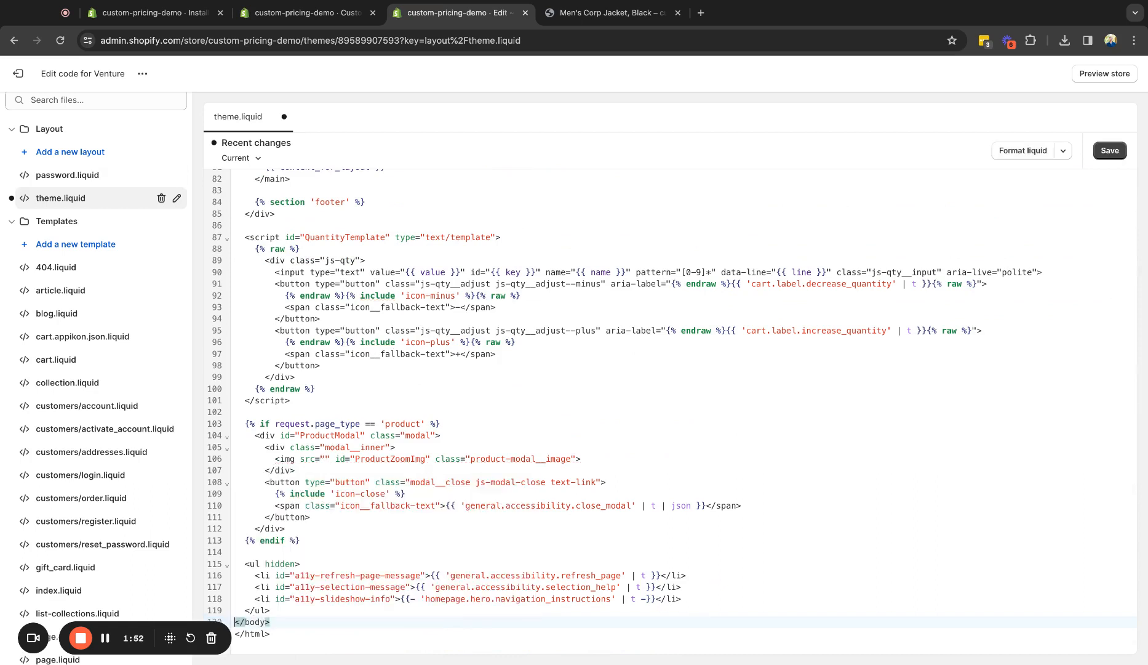
click(1112, 151)
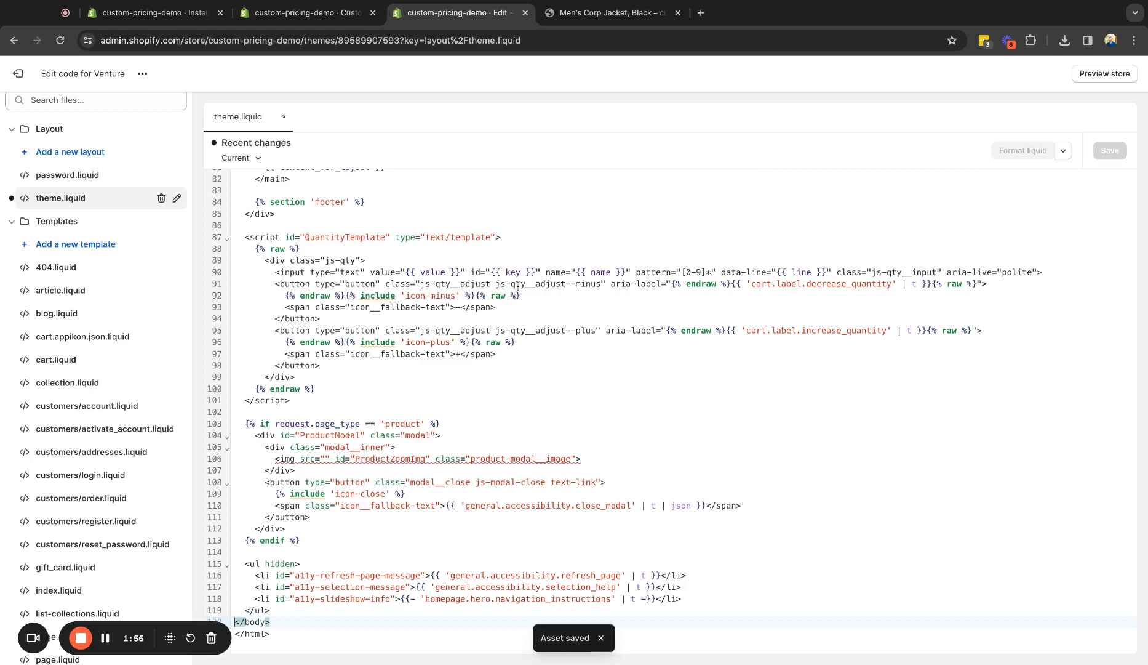
Step: Refresh the Venture status on the app's Installation page, expand the theme.liquid section and check the files to delete
click(166, 13)
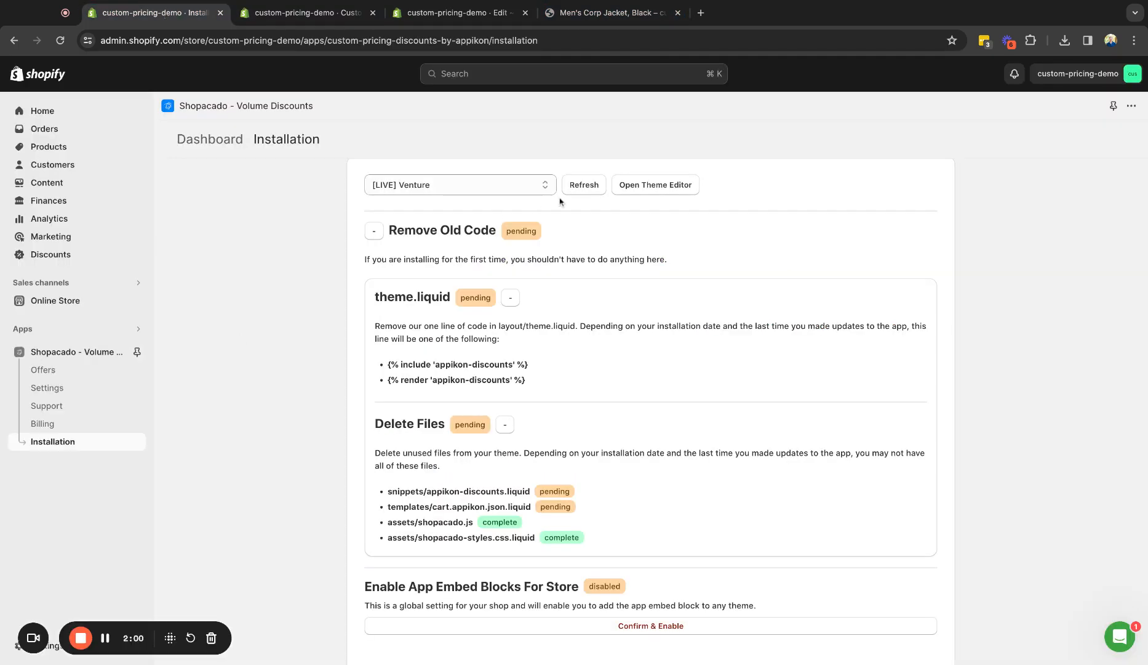
click(589, 188)
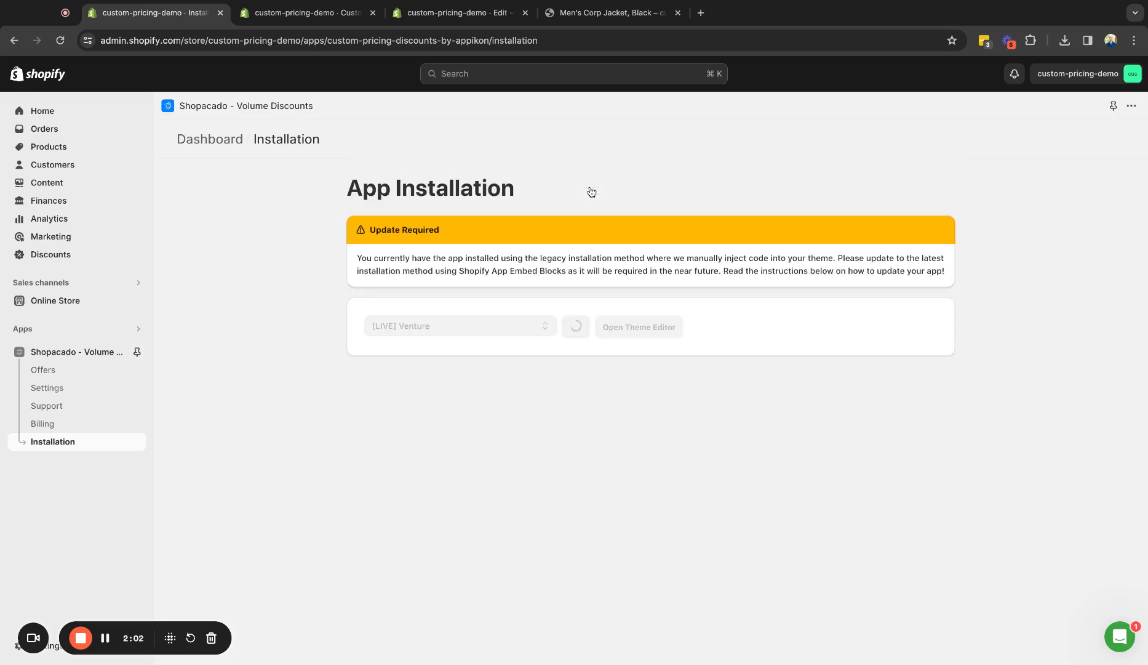
scroll(326, 409, down, 3)
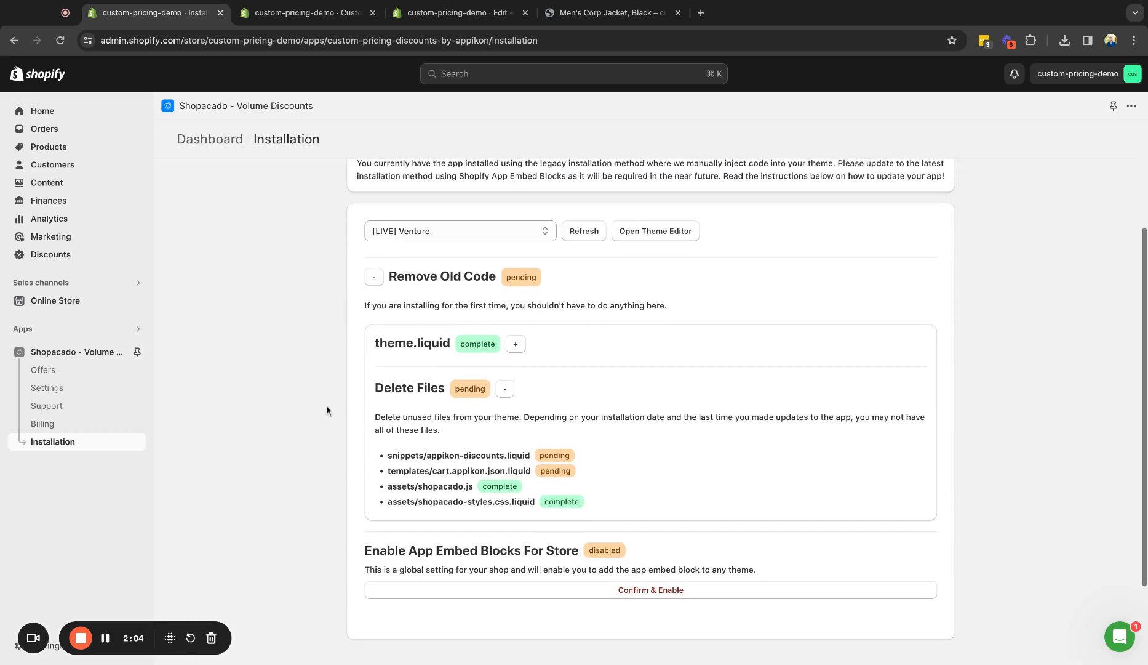
click(515, 343)
scroll(485, 422, down, 3)
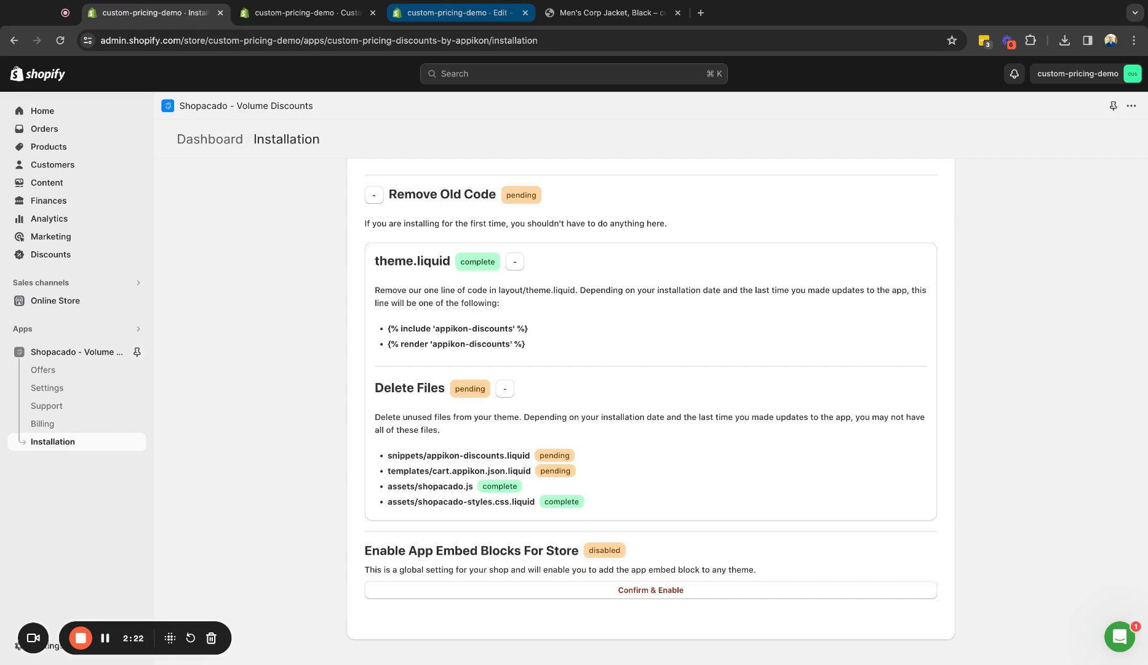
Step: Delete the appikon-discounts.liquid file from the Snippets folder in the Venture code editor
click(458, 13)
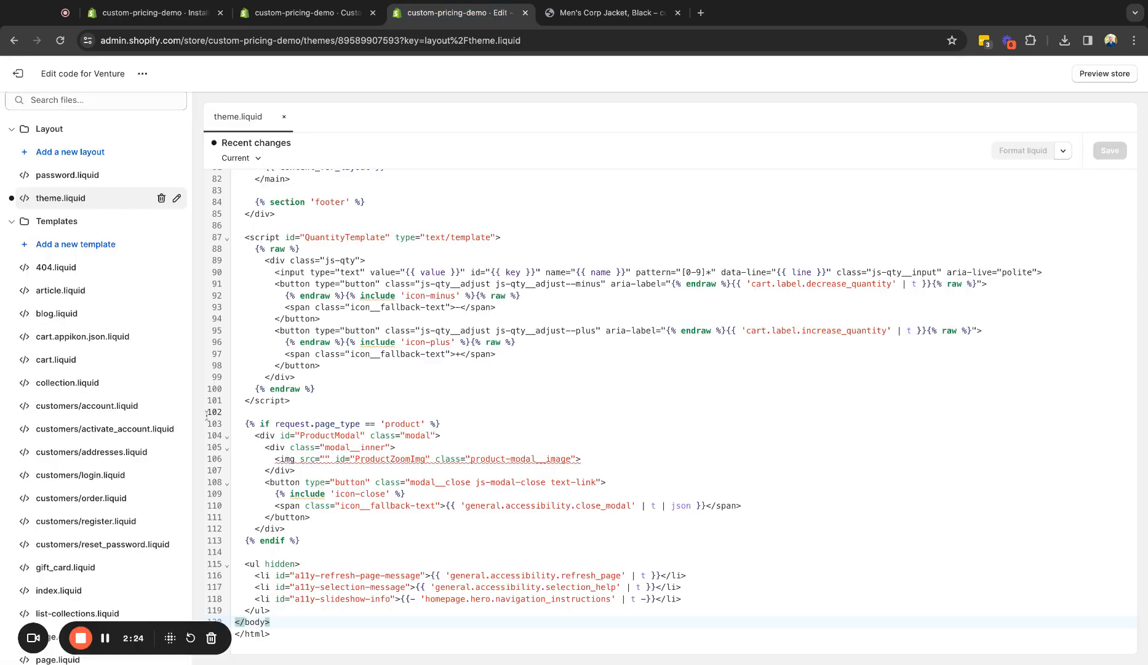
scroll(68, 264, down, 4)
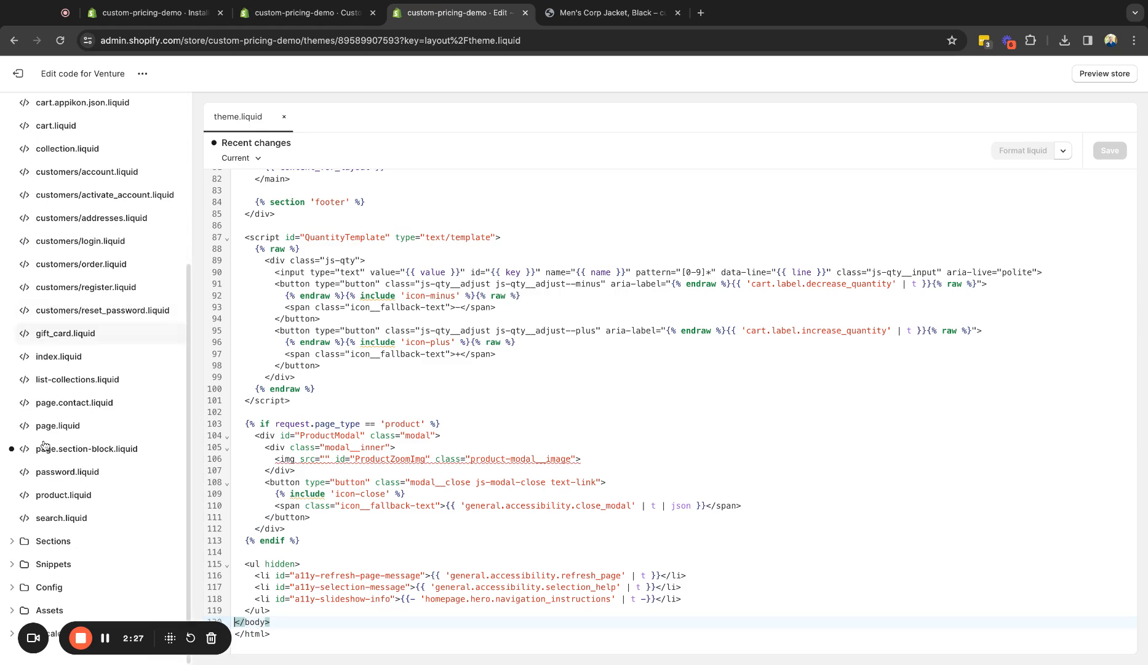
click(12, 564)
scroll(14, 565, down, 5)
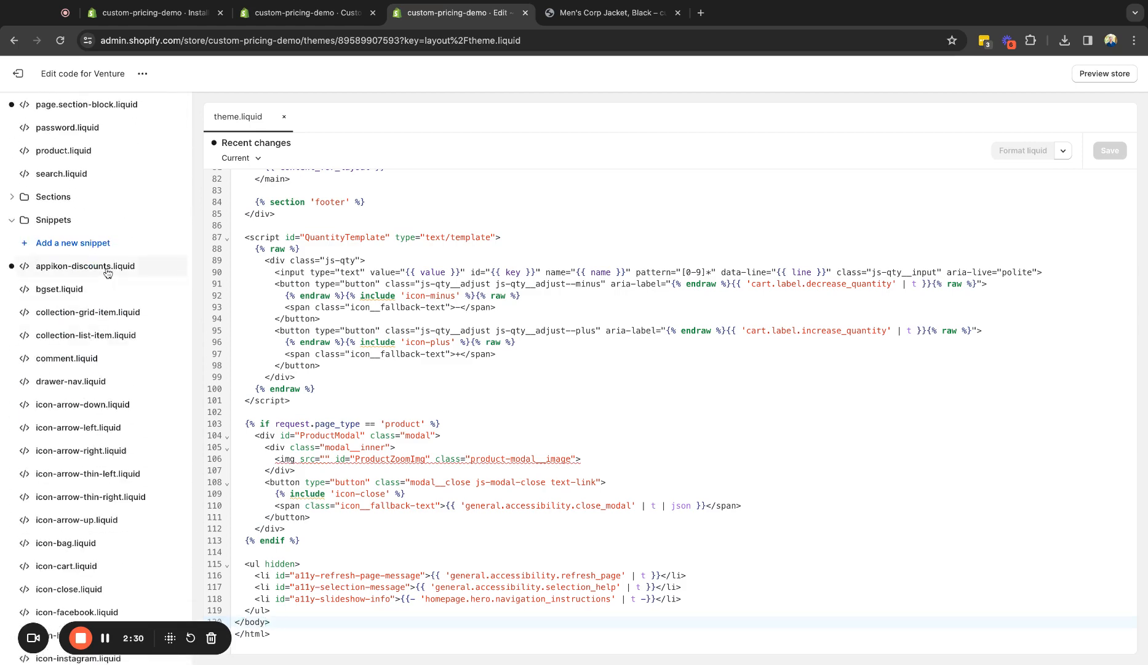
click(108, 268)
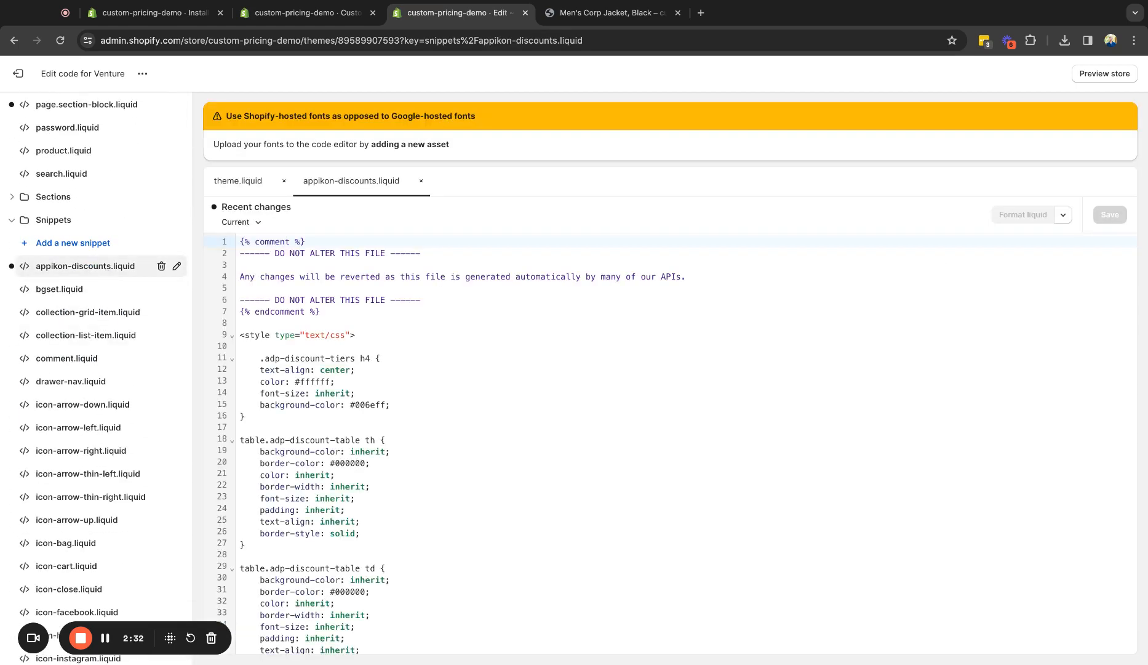
click(162, 266)
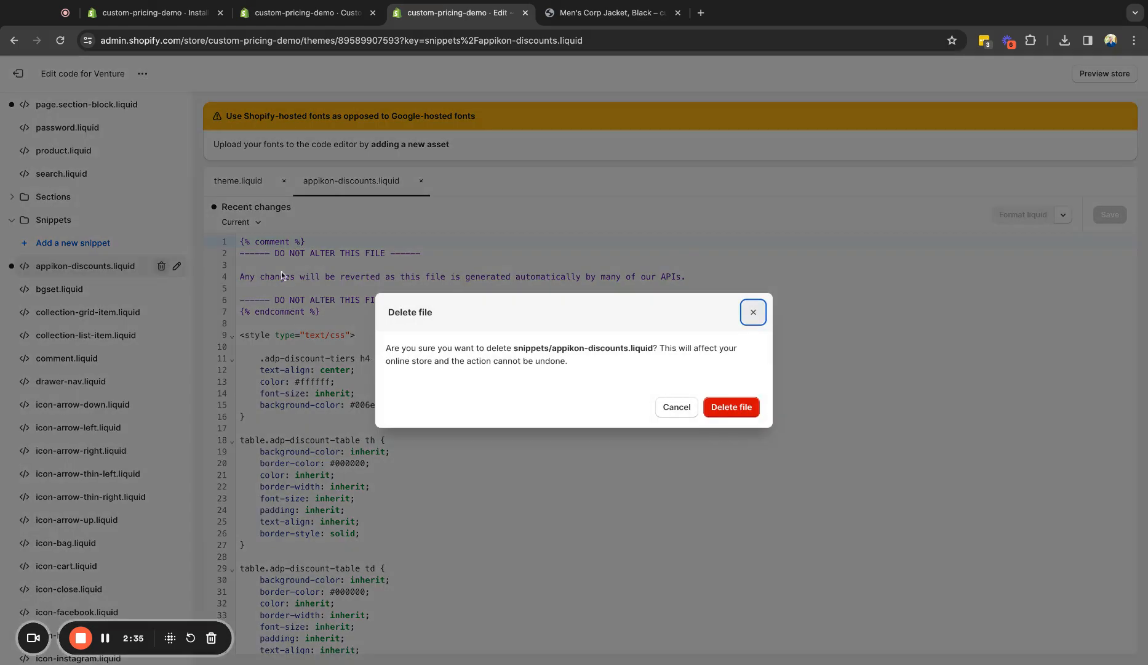
click(744, 408)
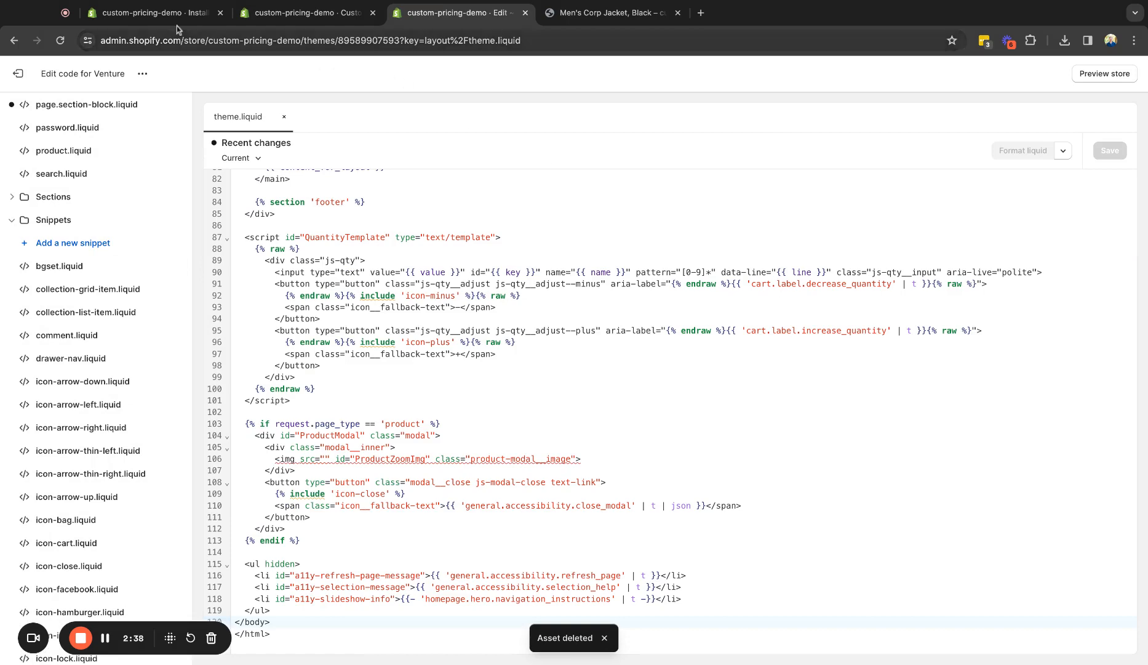
Step: Refresh the app's Installation page and check the Delete Files list for remaining files
click(161, 18)
scroll(615, 314, up, 5)
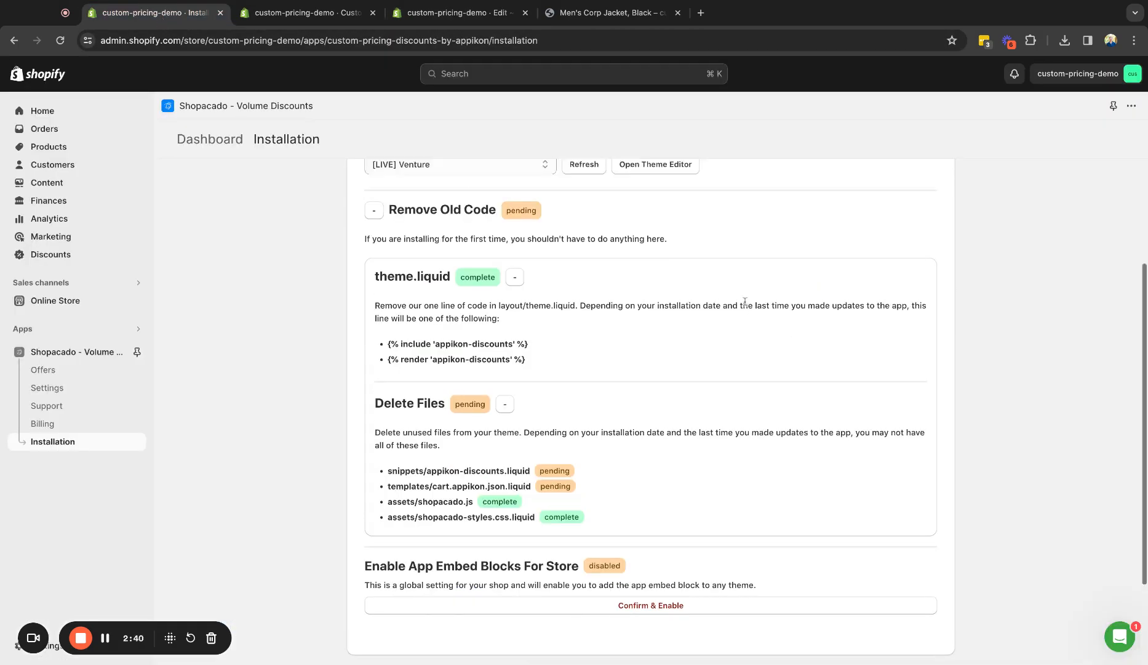
click(590, 330)
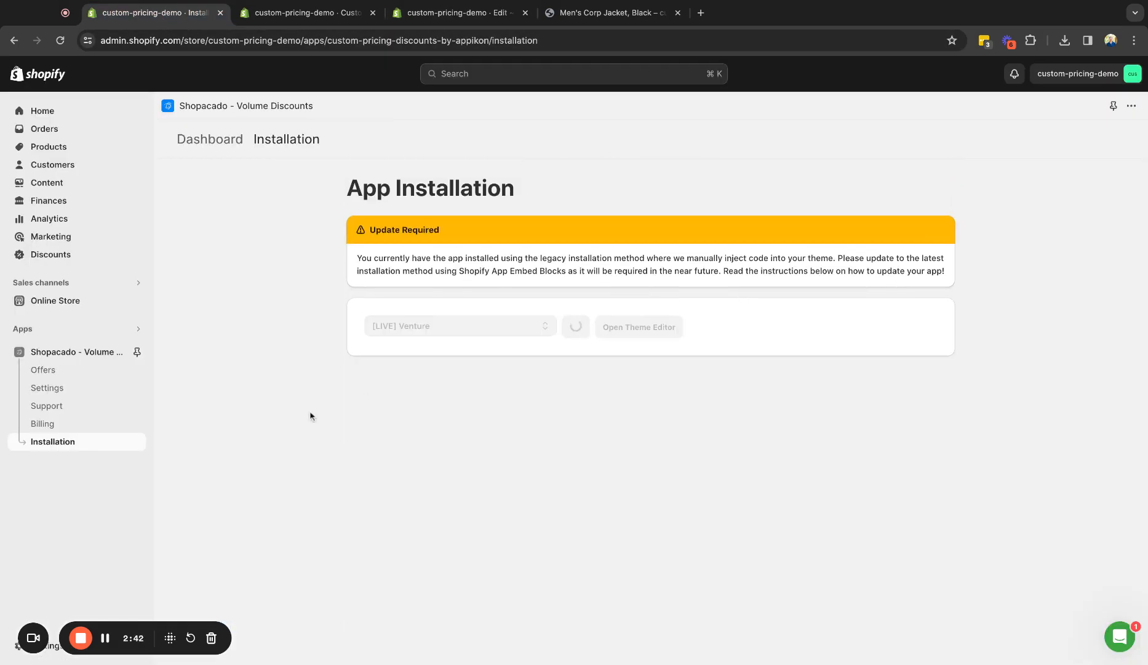
scroll(310, 417, down, 3)
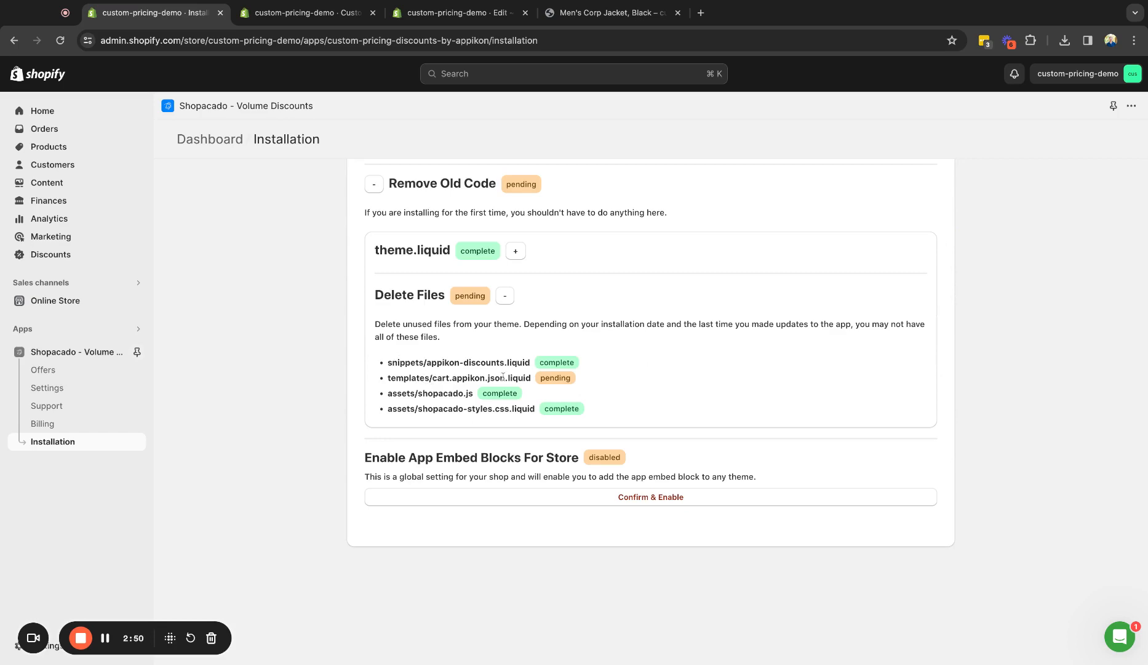
Step: Delete the cart.appikon.json.liquid file from the Templates folder in the Venture code editor
click(460, 17)
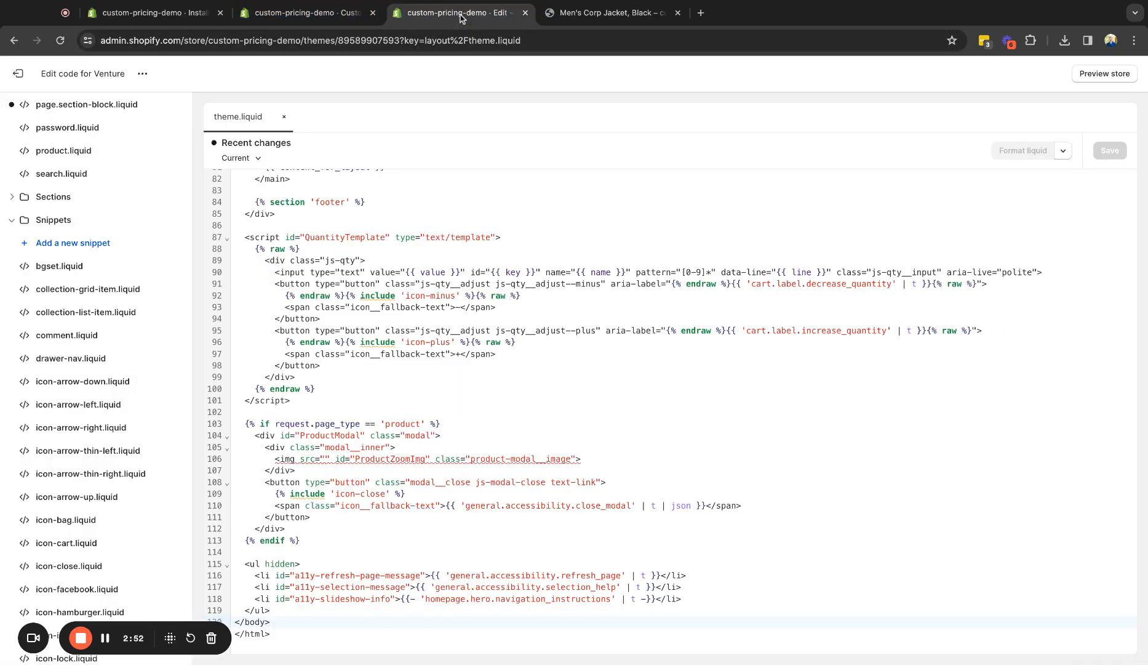
click(17, 222)
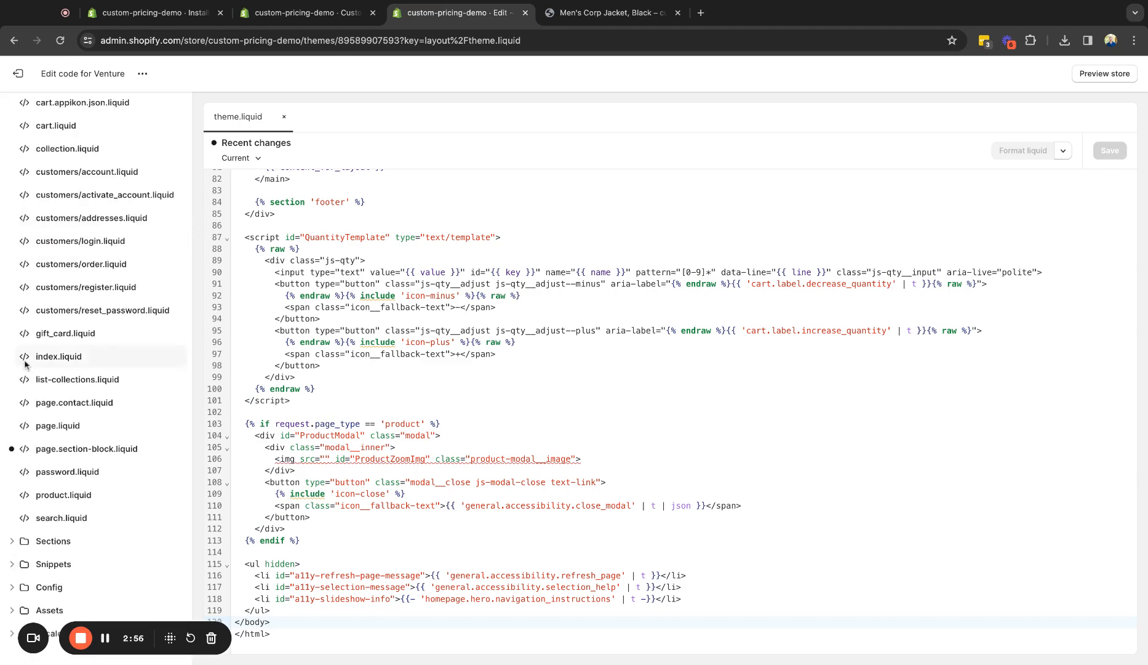
scroll(51, 440, up, 5)
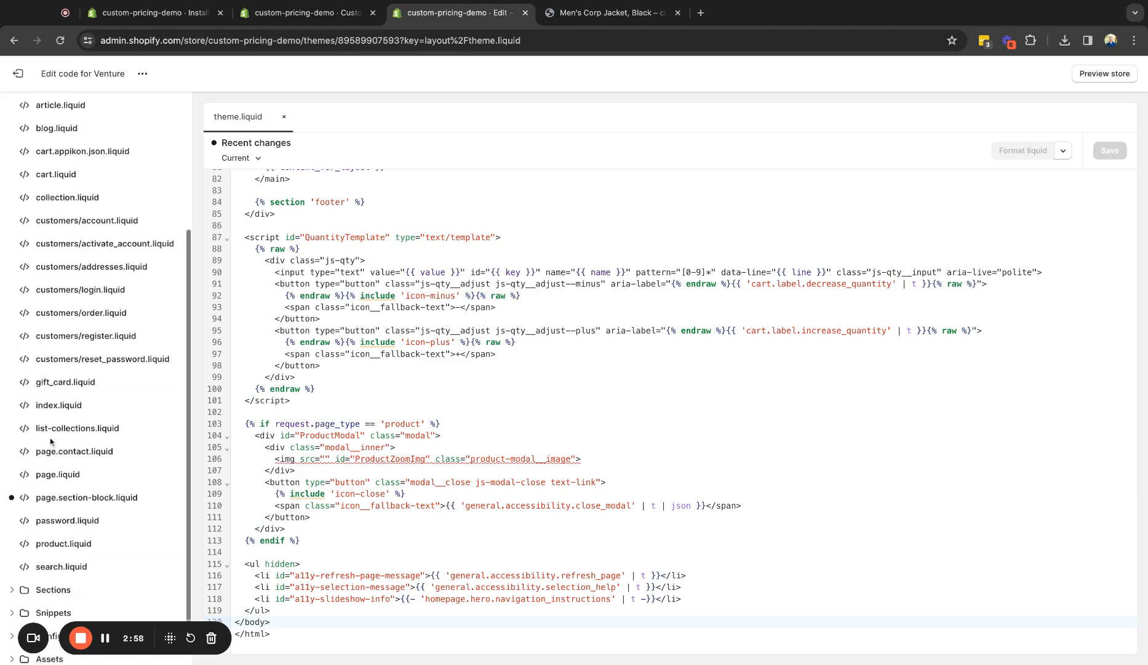
click(15, 233)
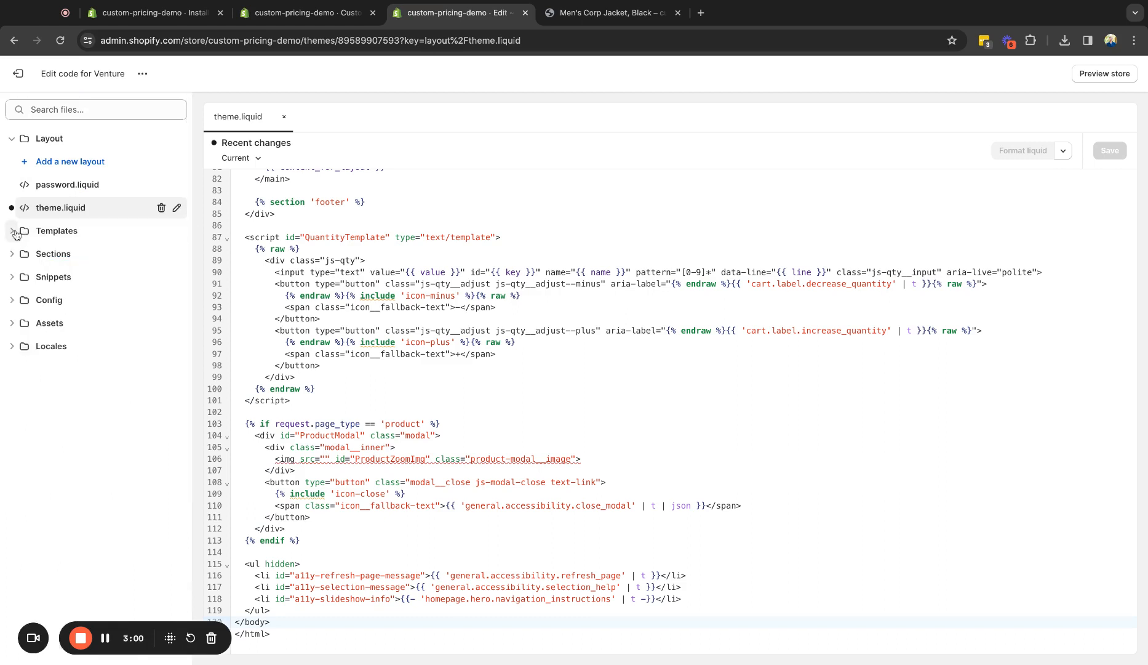
click(15, 232)
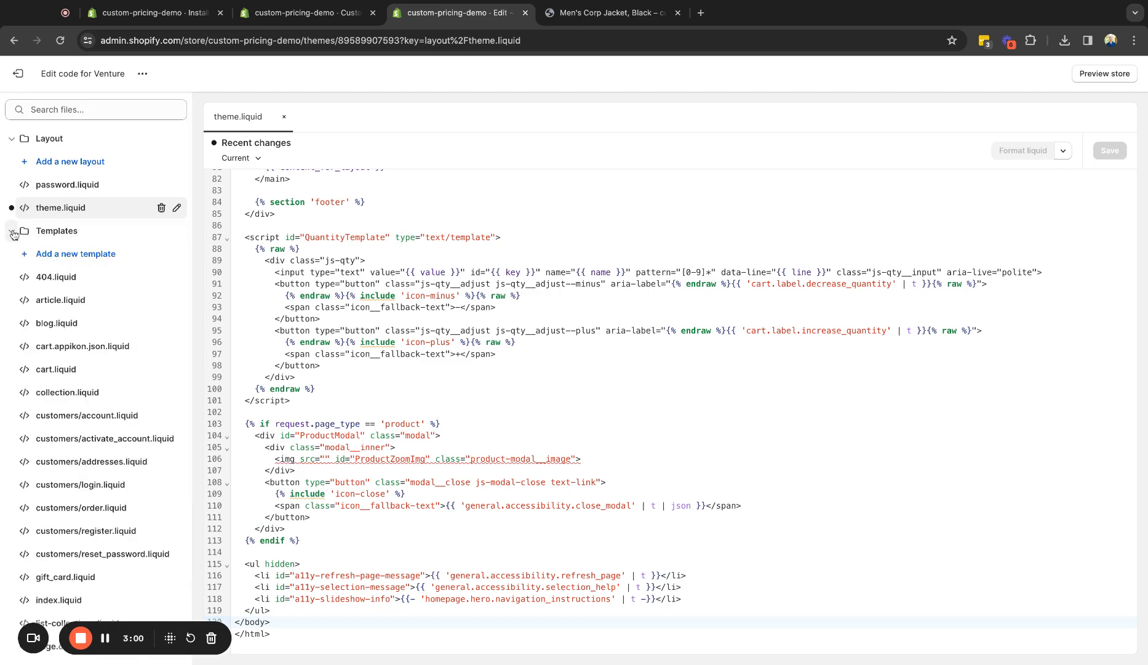
click(82, 344)
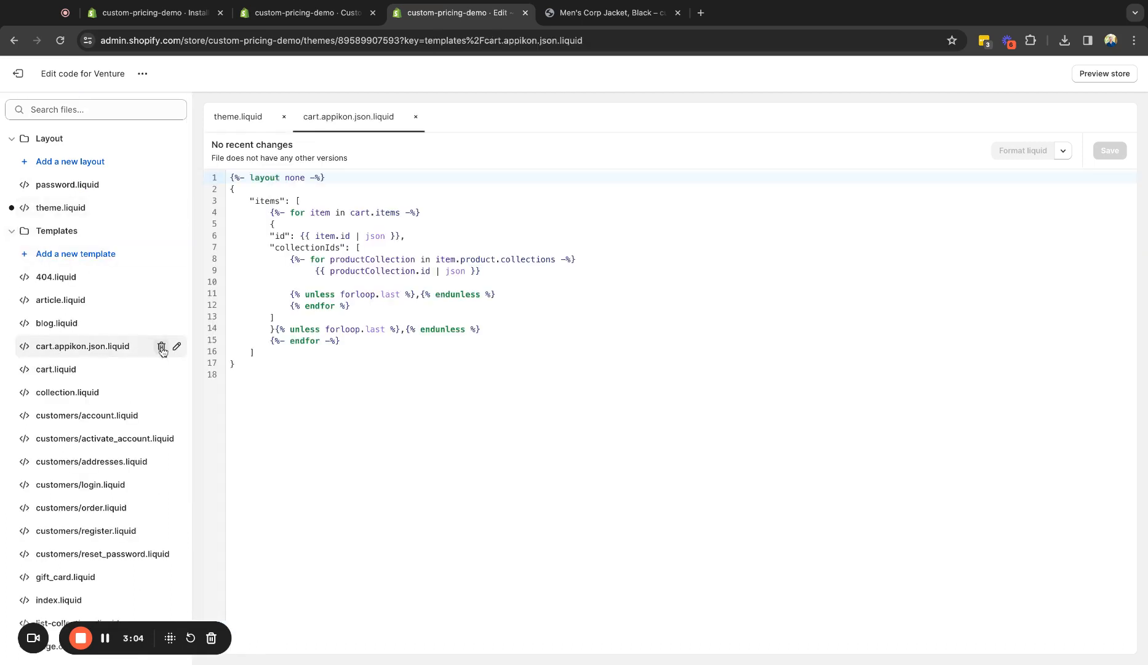
click(161, 346)
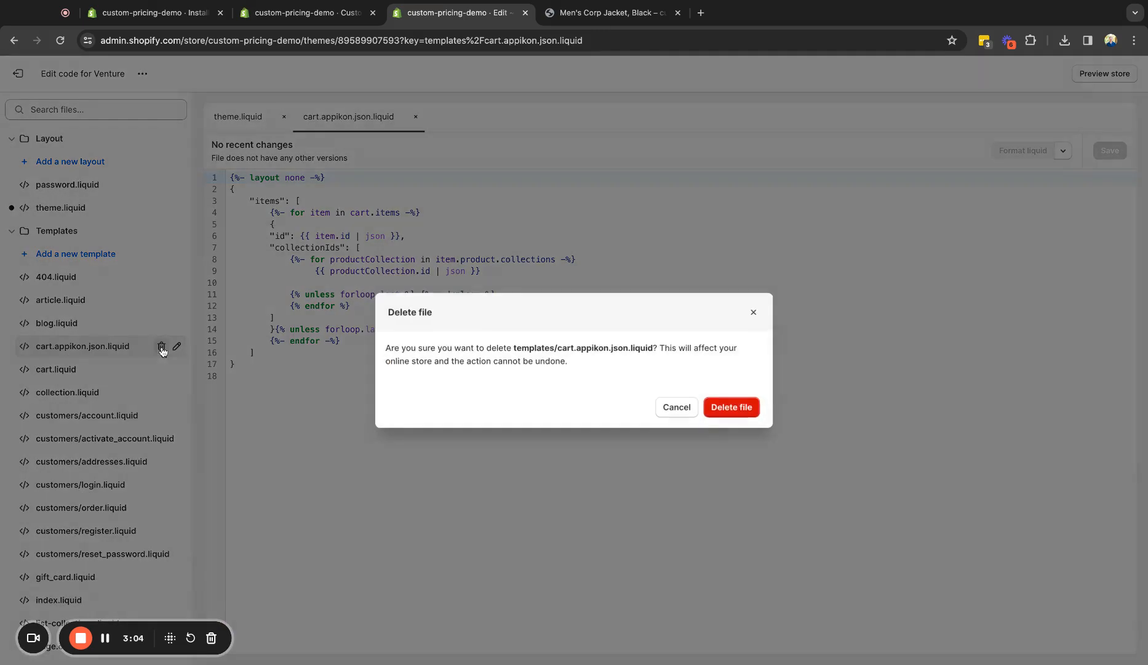
click(734, 405)
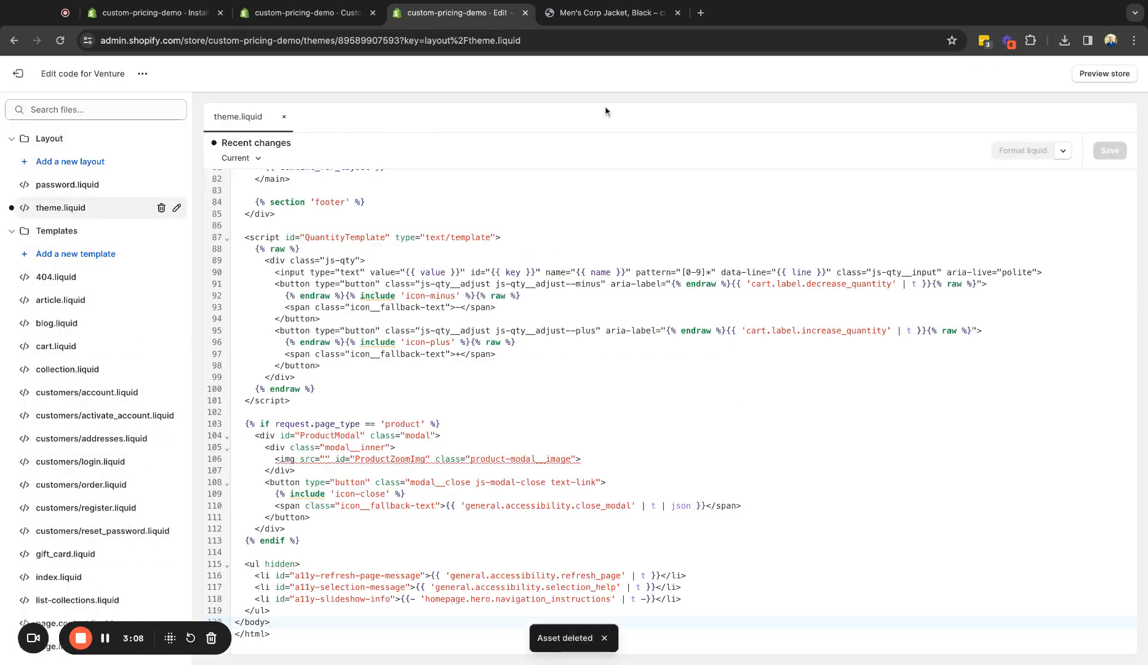
Step: Return to the app's Installation page and refresh the Venture theme's status after the template file deletion
click(141, 15)
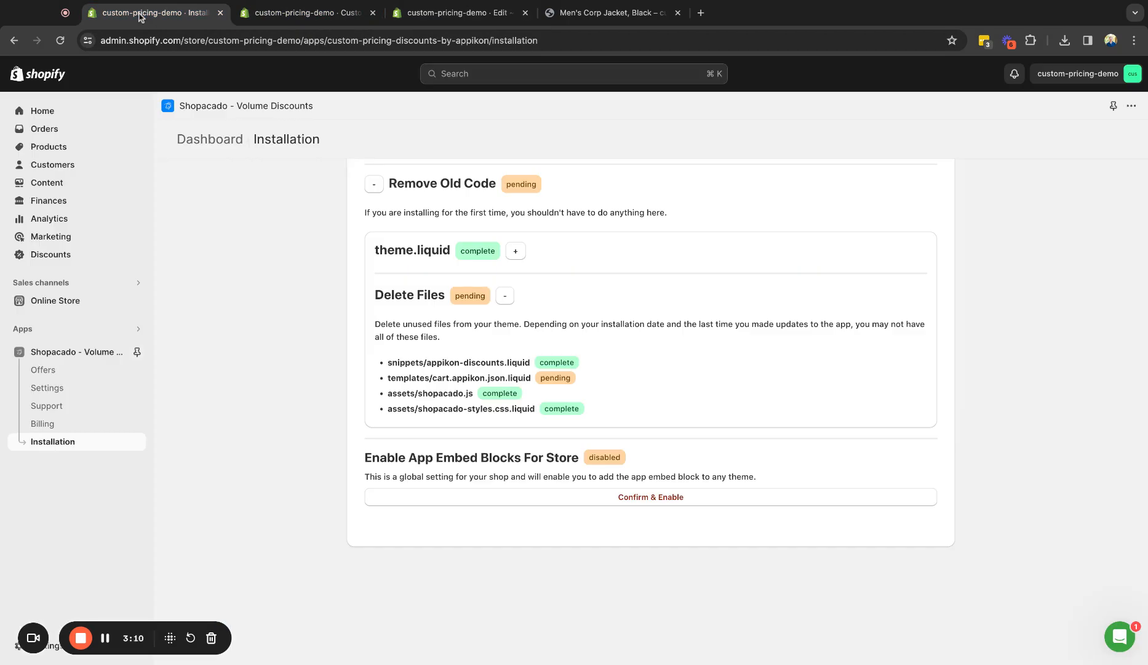
scroll(563, 233, up, 3)
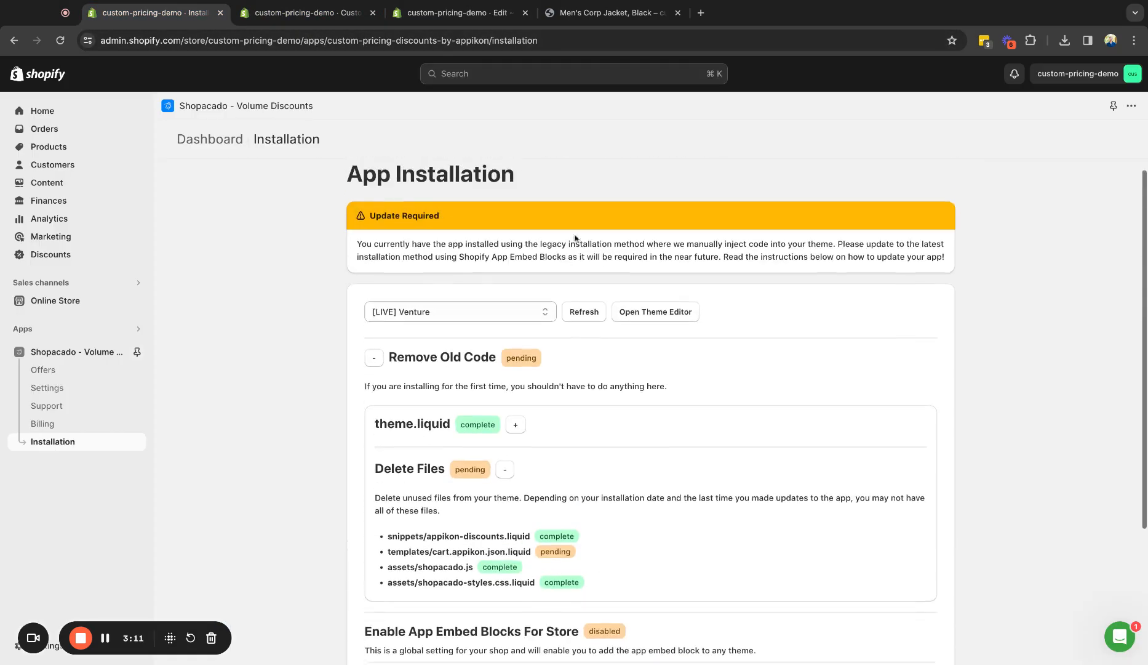
click(584, 312)
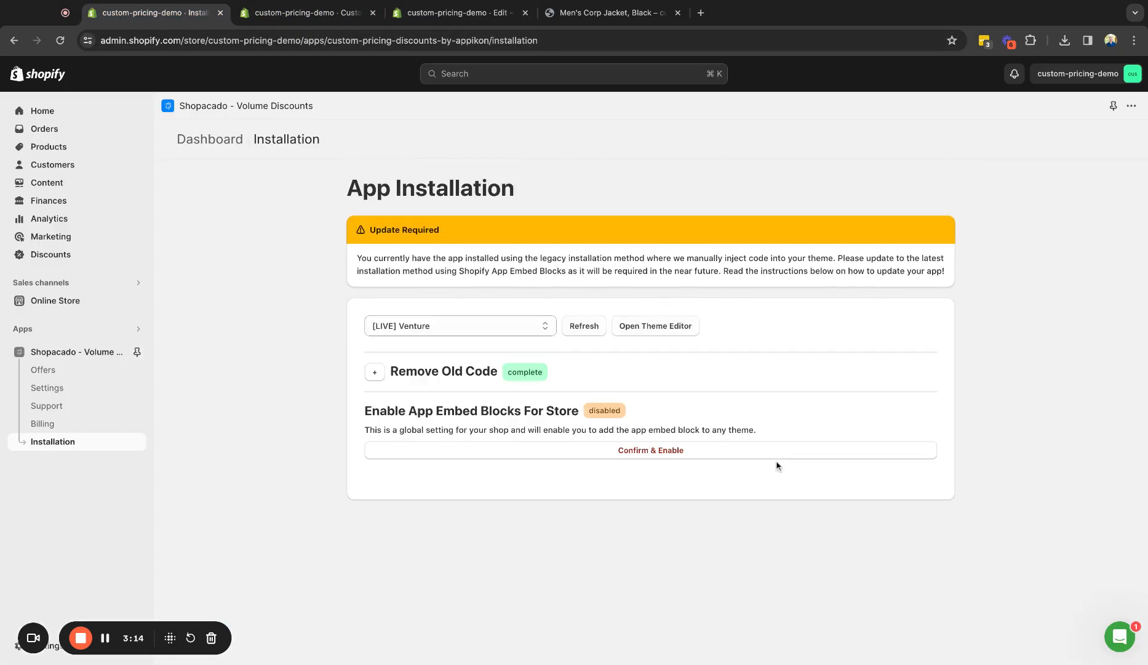
Step: Expand the Remove Old Code section to check its items, and enable App Embed Blocks for the store
click(374, 372)
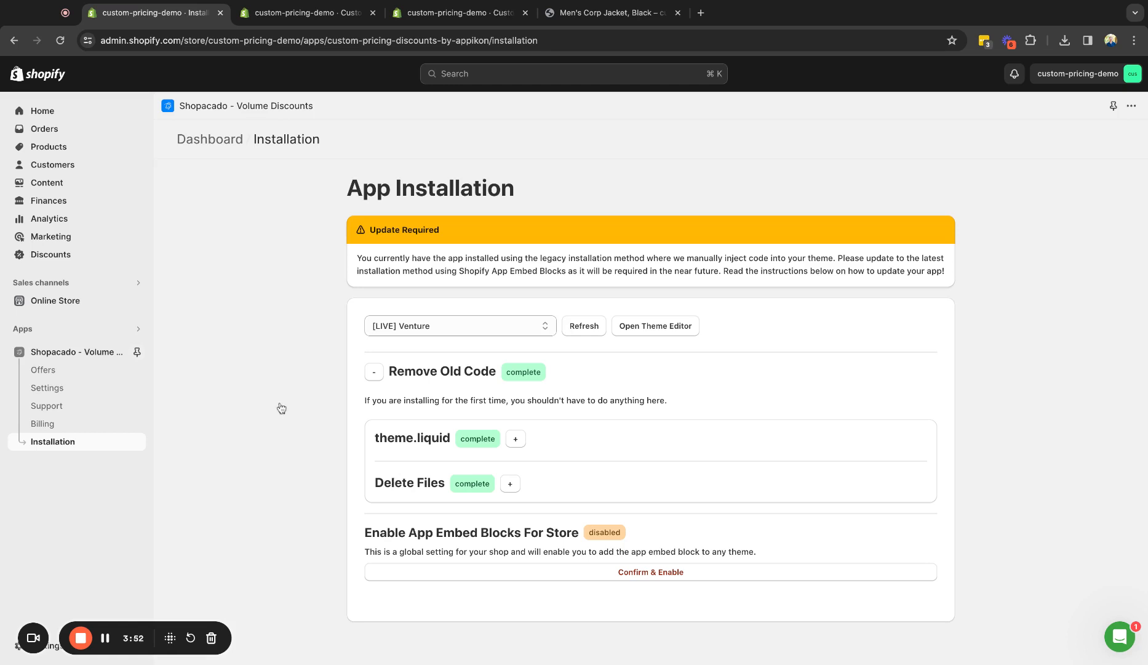
scroll(282, 408, down, 2)
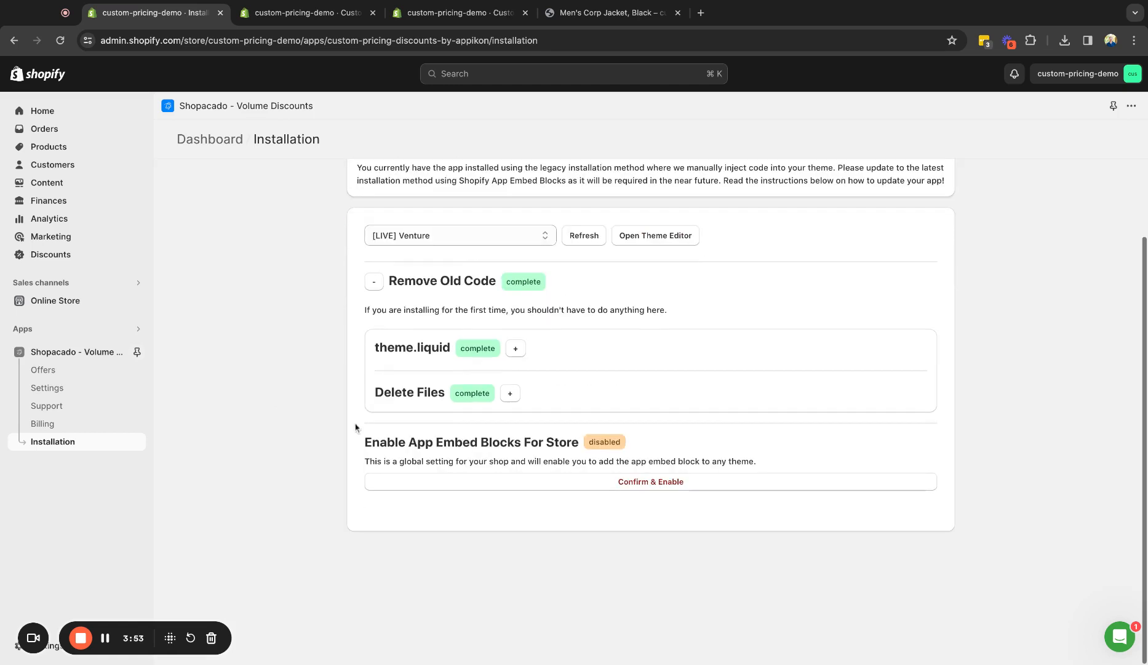
click(574, 483)
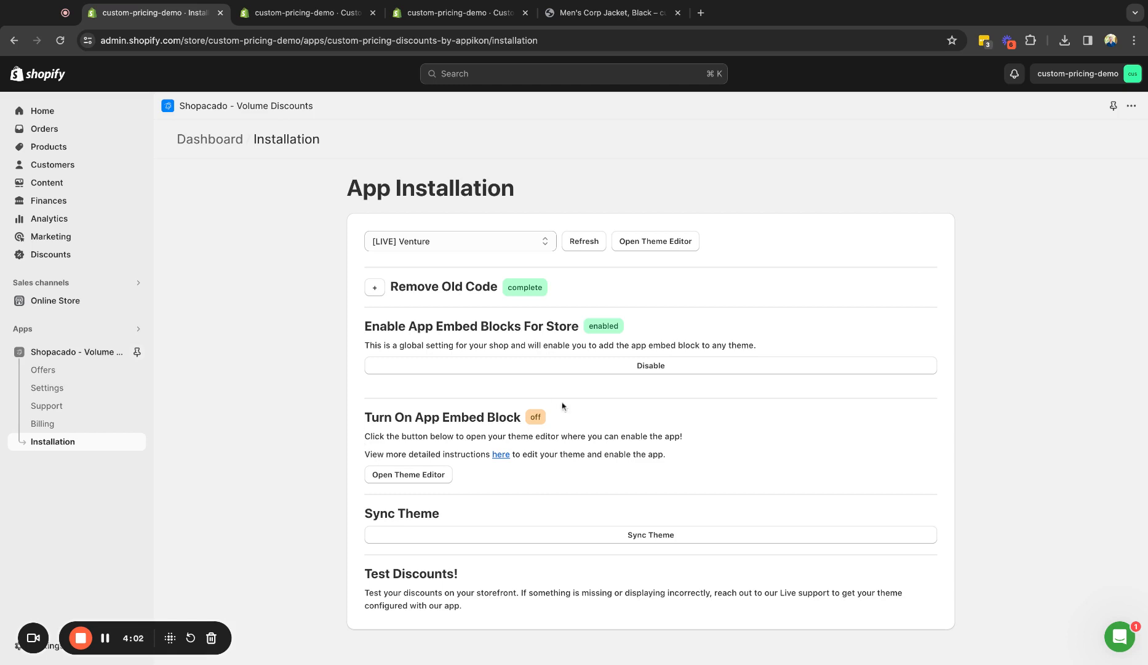
Step: Open Venture in the theme editor, turn on the Shopacado Discounts app embed and save the theme
click(394, 475)
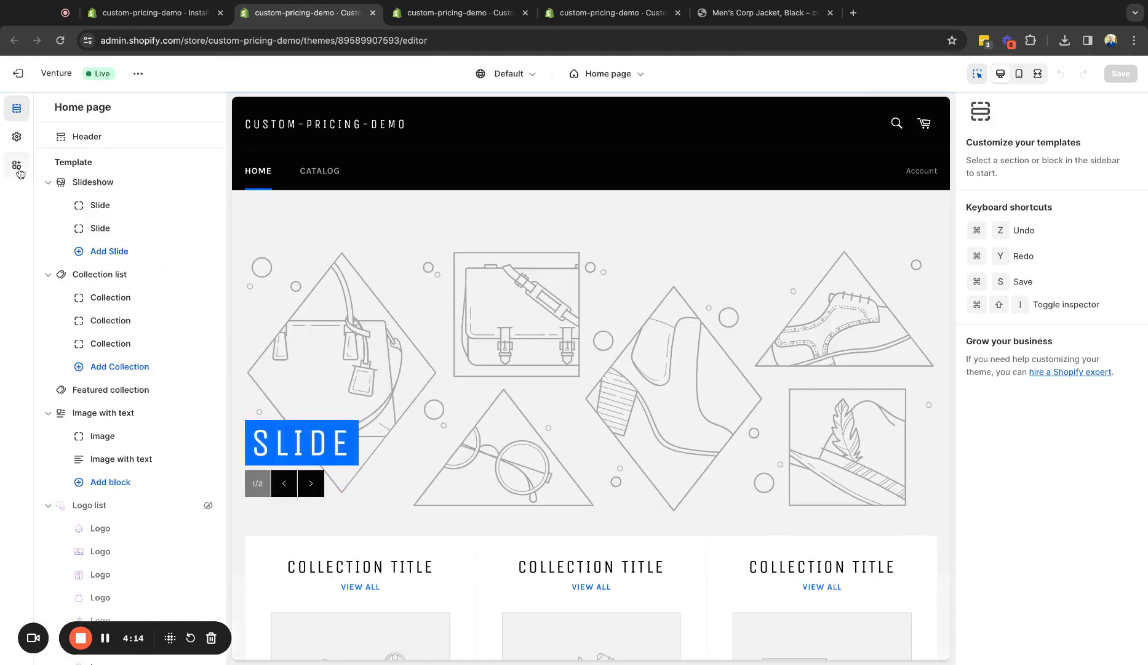
click(18, 168)
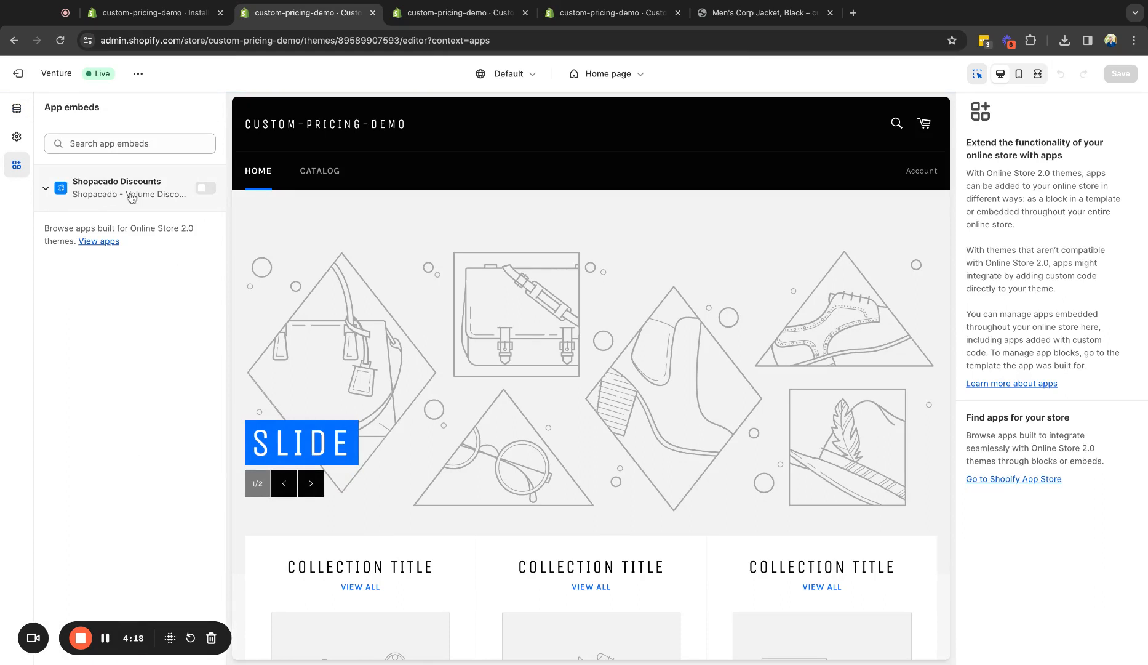
click(205, 189)
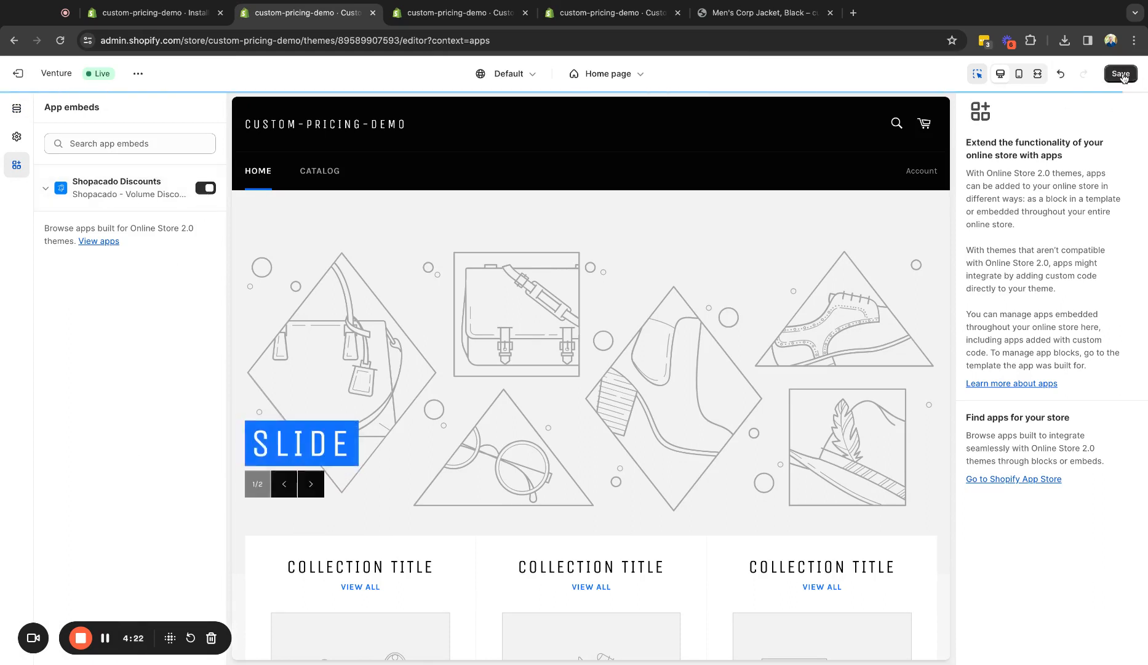
click(1121, 74)
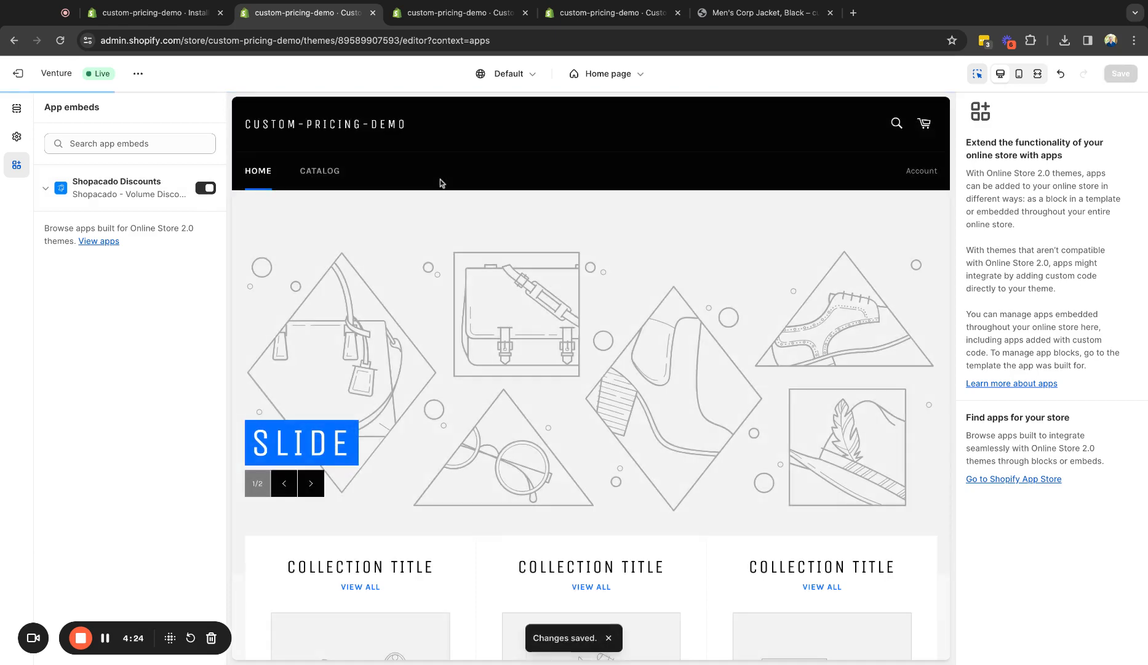
Step: Refresh the Venture status on the app's Installation page and sync the theme
click(185, 14)
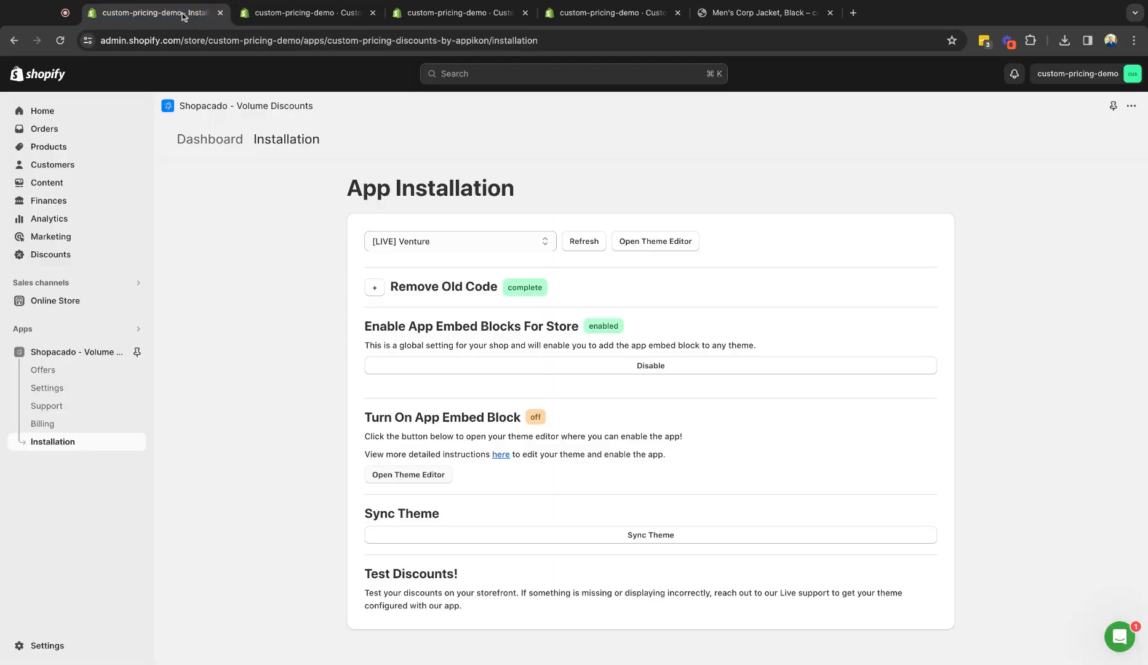
click(593, 239)
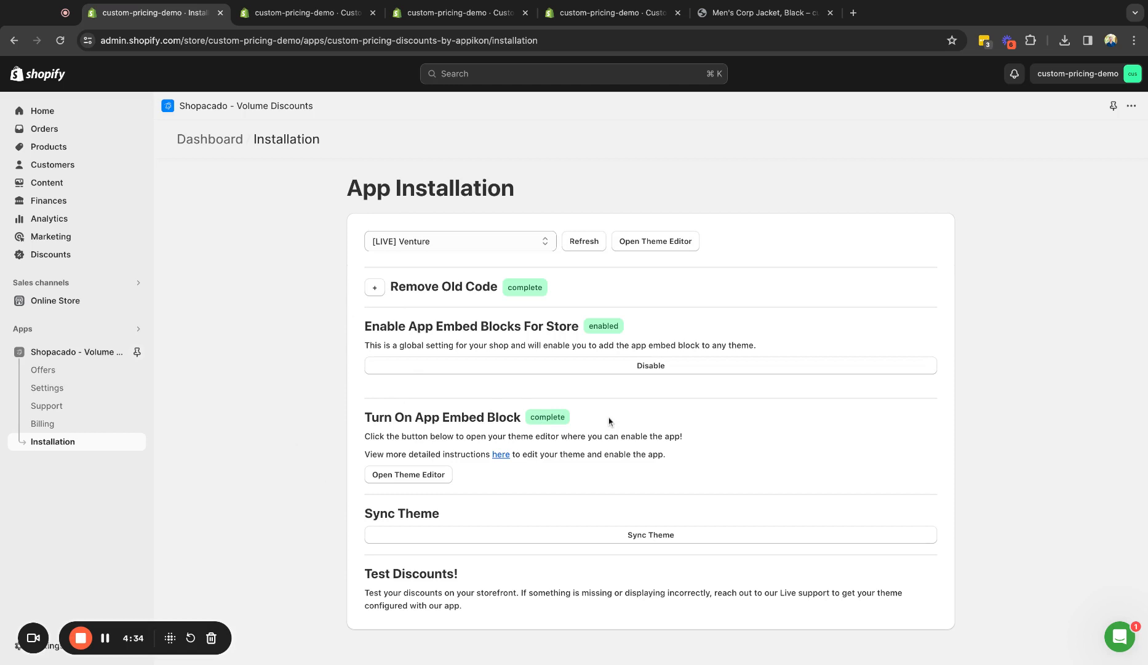
click(633, 536)
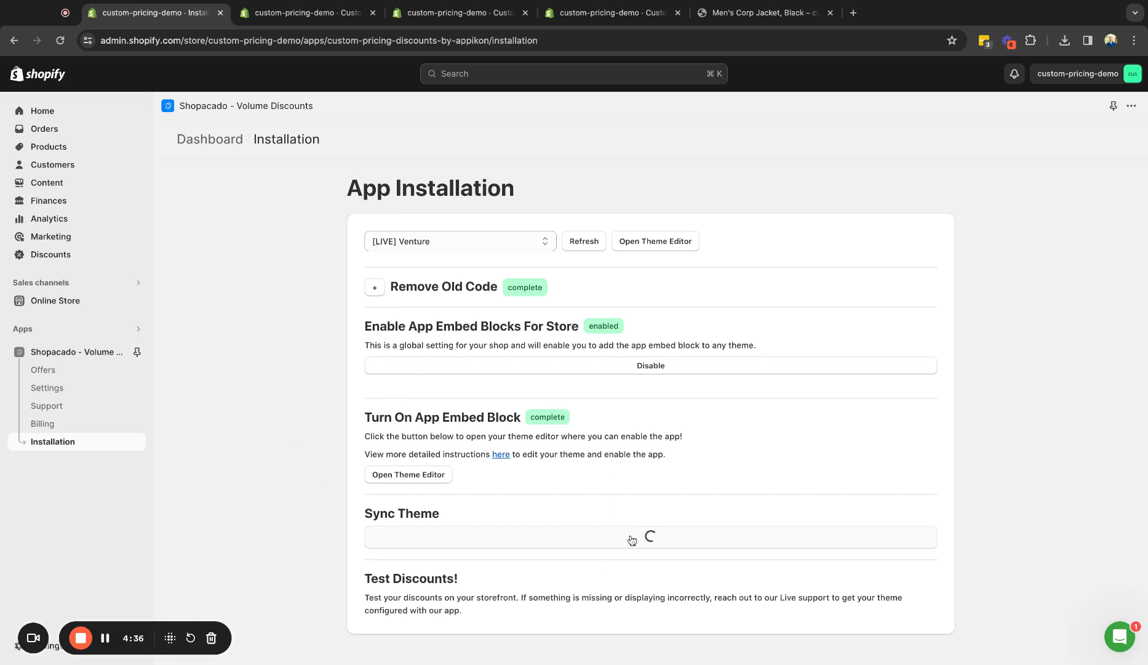